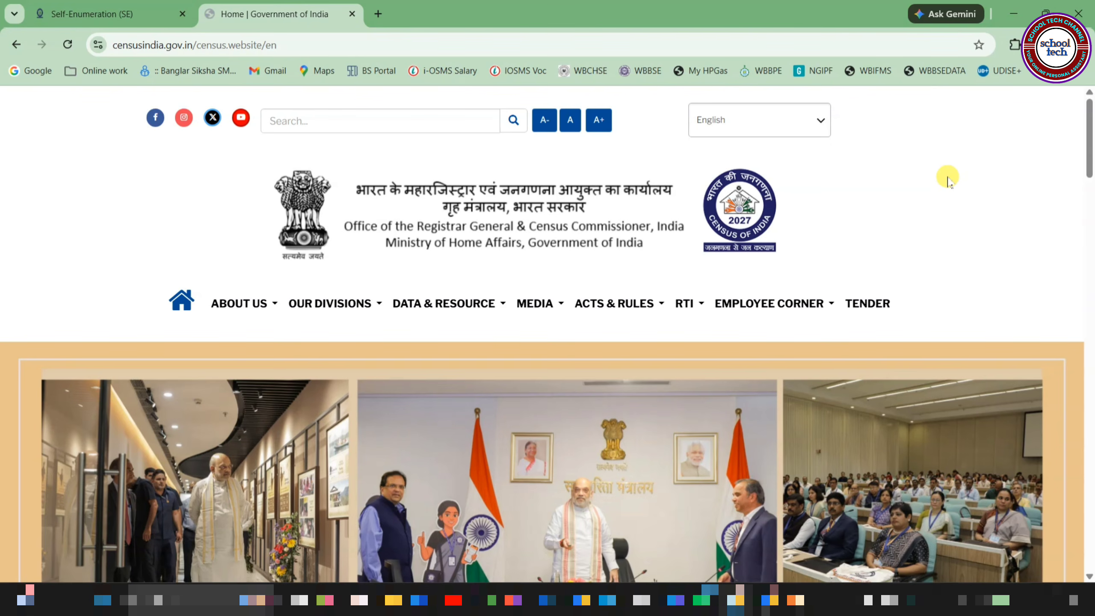
# Step: In a new Chrome tab, search Google for 'census' and scroll the results
pyautogui.hotkey('ctrl', 't')
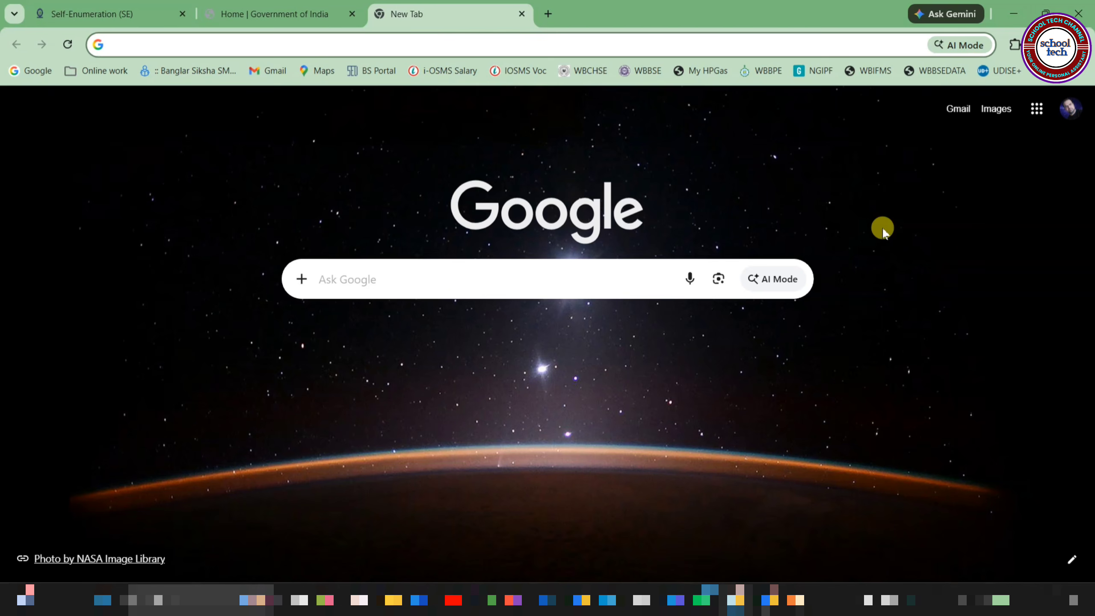
pyautogui.click(415, 275)
pyautogui.click(408, 312)
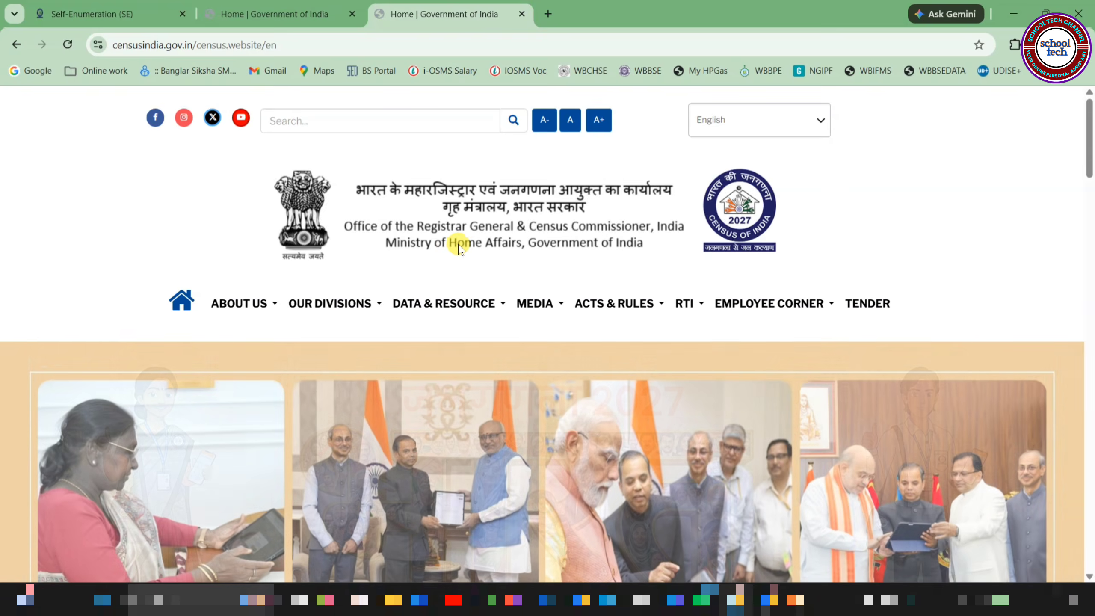
pyautogui.scroll(-5, 459, 248)
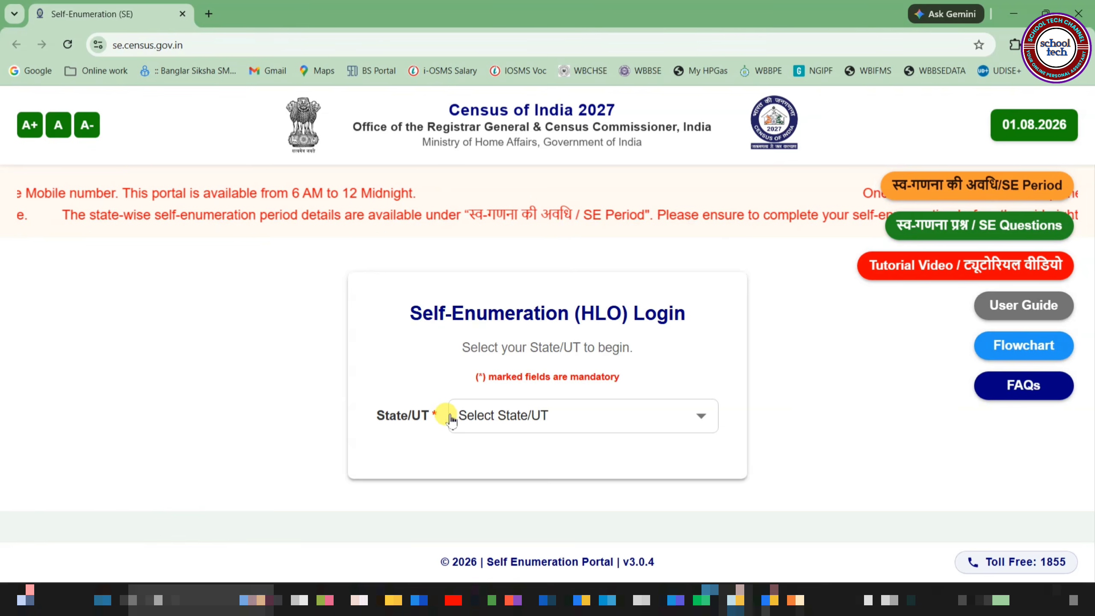
# Step: Choose West Bengal as the State/UT and dismiss the welcome message
pyautogui.click(552, 417)
pyautogui.press('w')
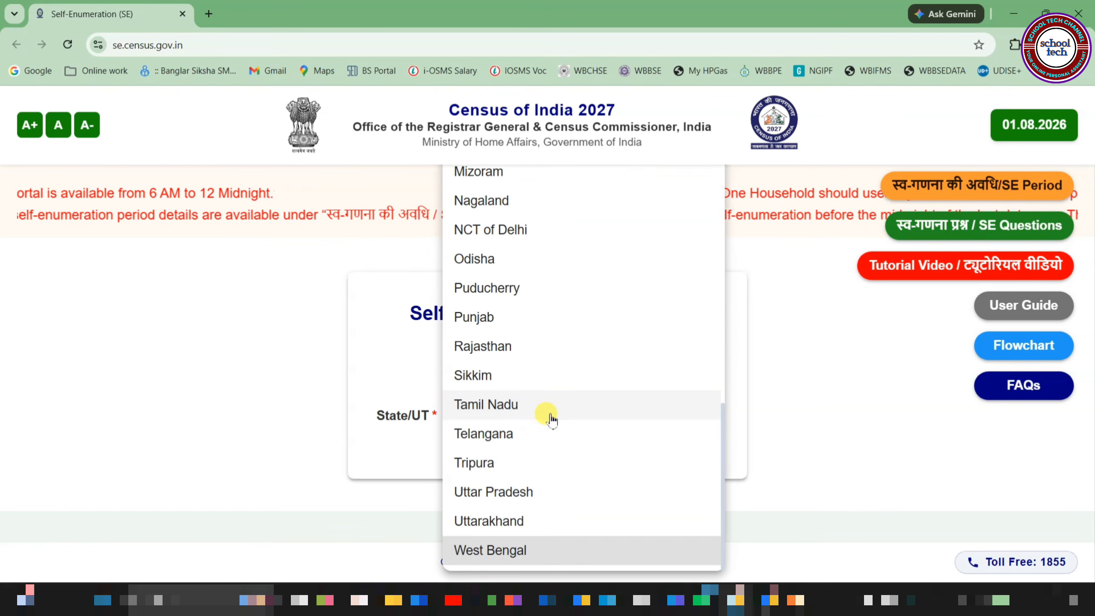
pyautogui.press('Return')
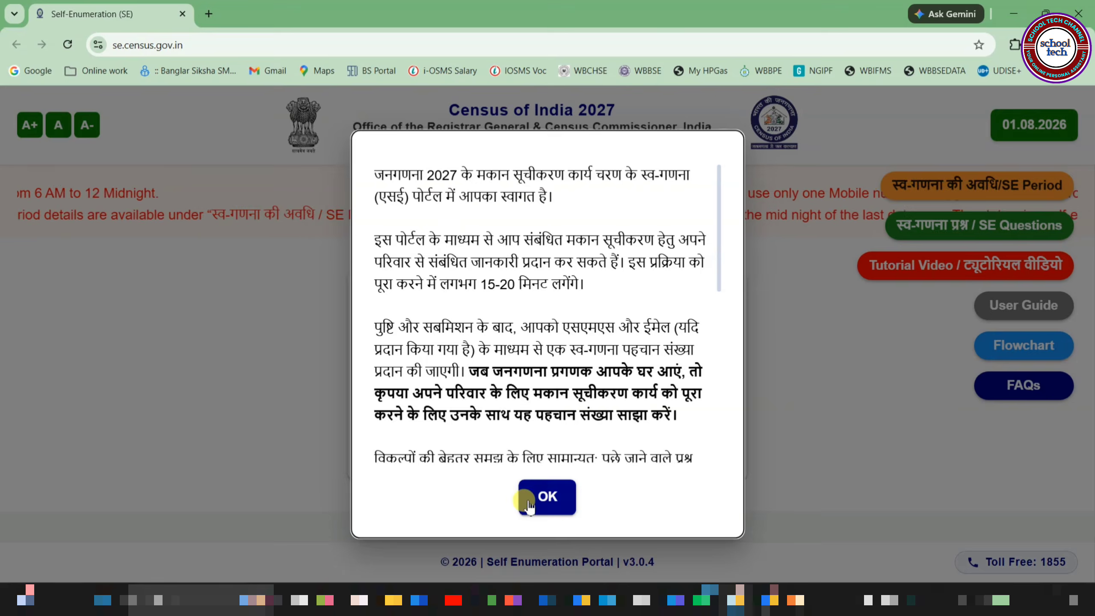
pyautogui.click(553, 504)
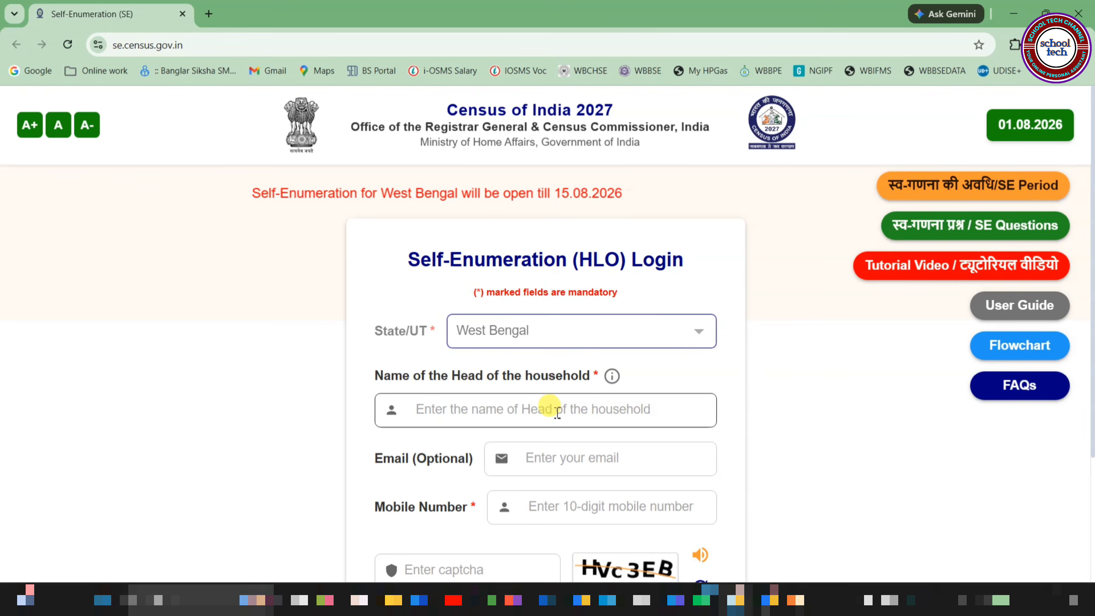
pyautogui.moveTo(612, 386)
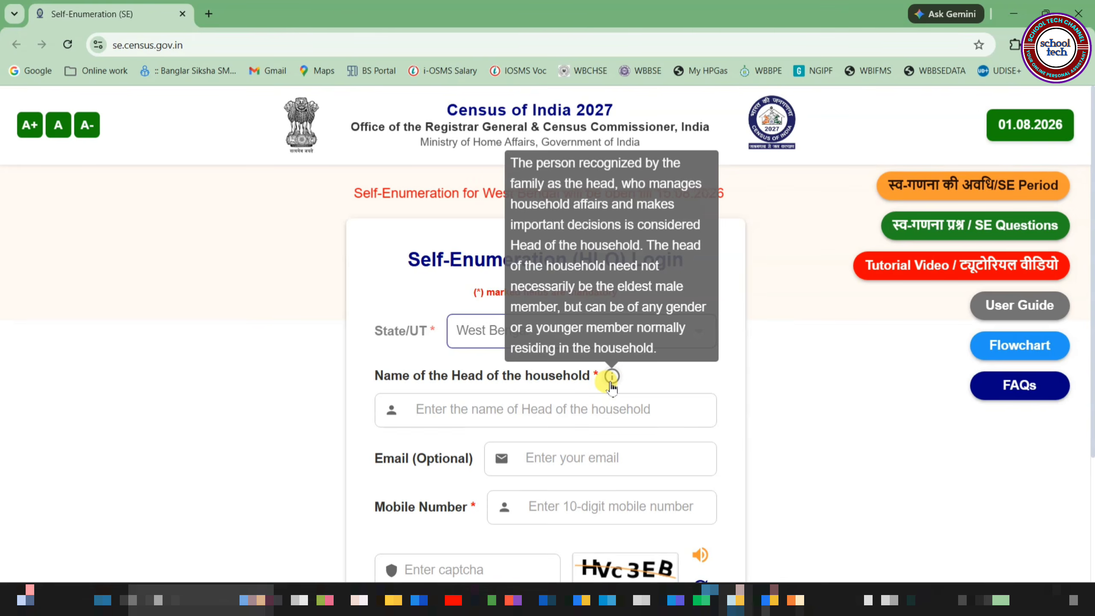
# Step: Enter the household head's name, email address and mobile number, acknowledging the name notice
pyautogui.click(510, 410)
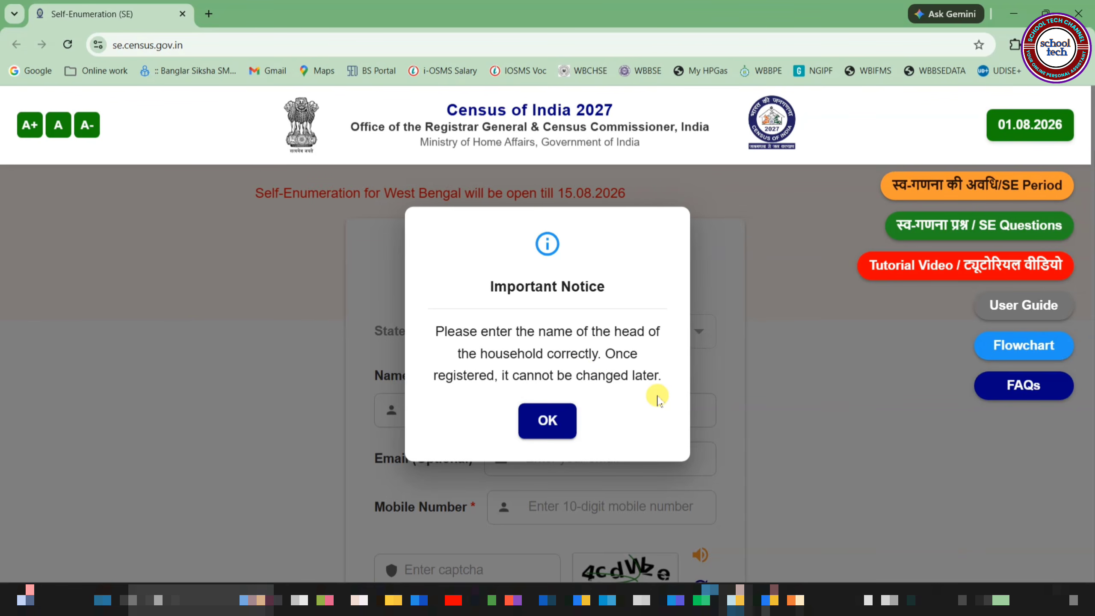
pyautogui.click(543, 420)
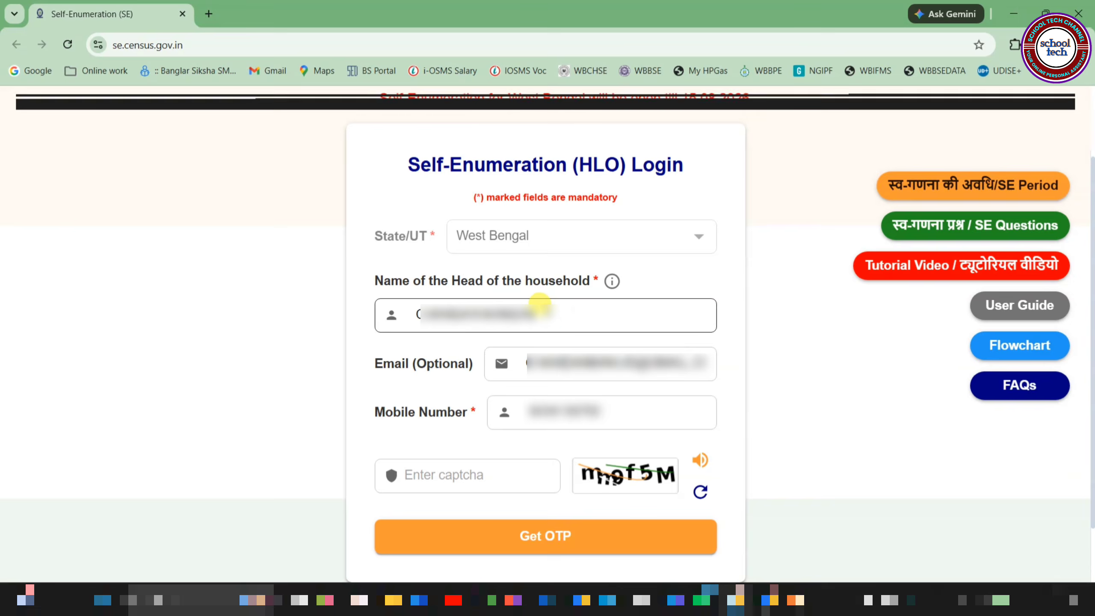
pyautogui.click(611, 362)
pyautogui.click(627, 413)
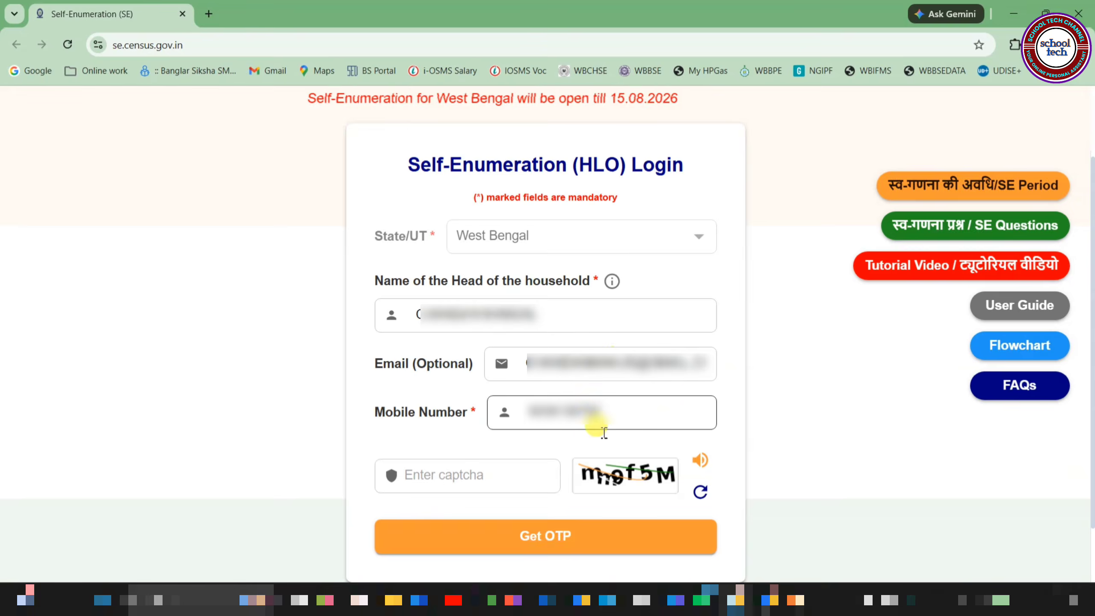
# Step: Fill in the displayed captcha and request an OTP to the mobile number
pyautogui.click(463, 474)
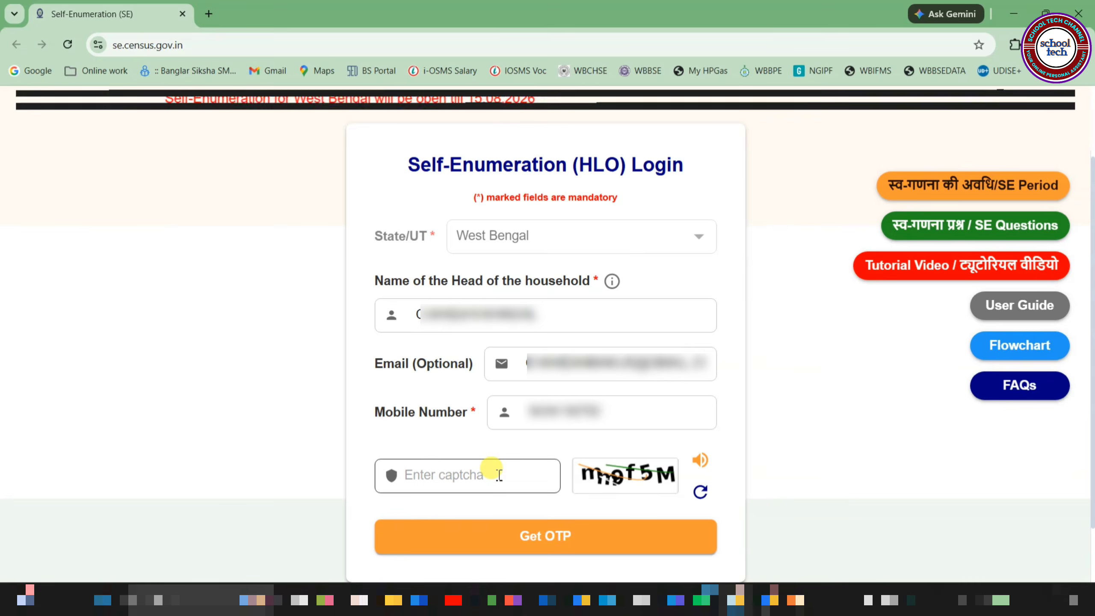
pyautogui.click(562, 538)
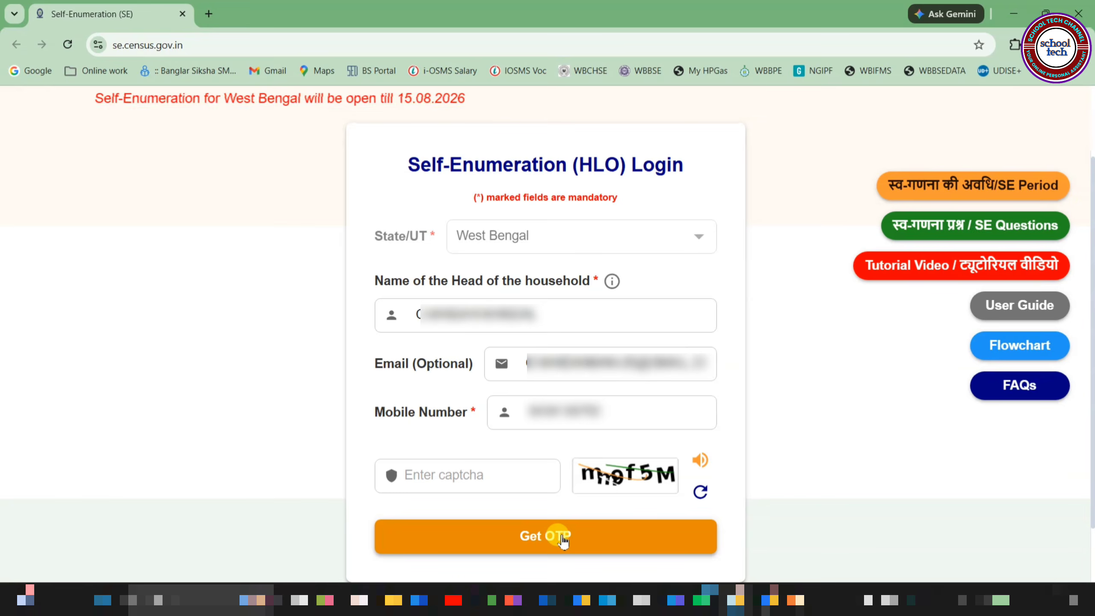
pyautogui.write('mm9f5M')
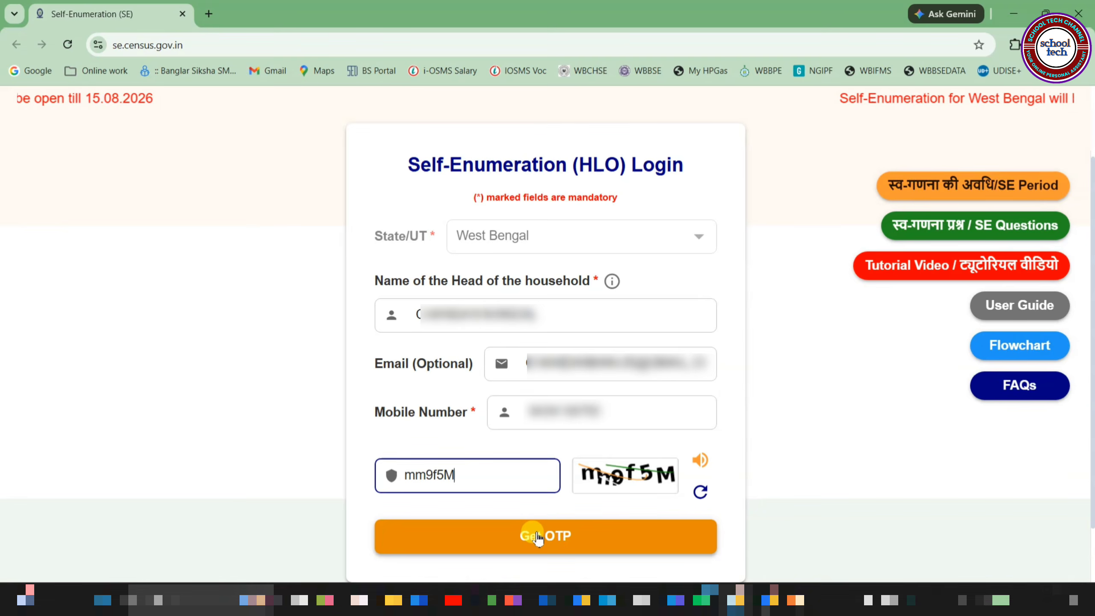
pyautogui.click(537, 536)
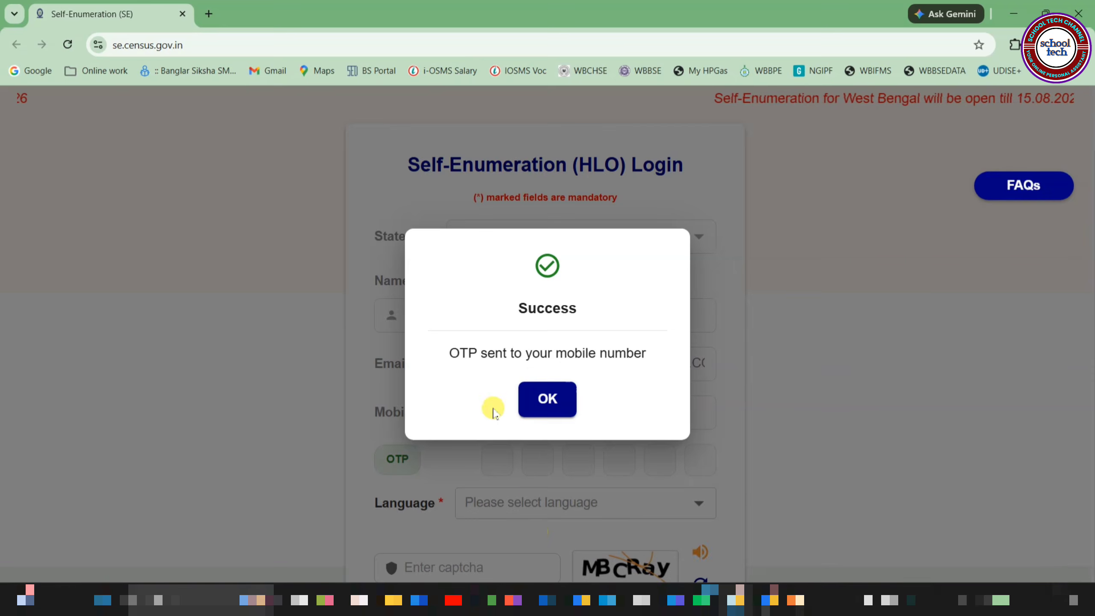
# Step: Paste the received OTP, choose বাংলা (Bengali) as the language, and enter the new captcha
pyautogui.click(556, 406)
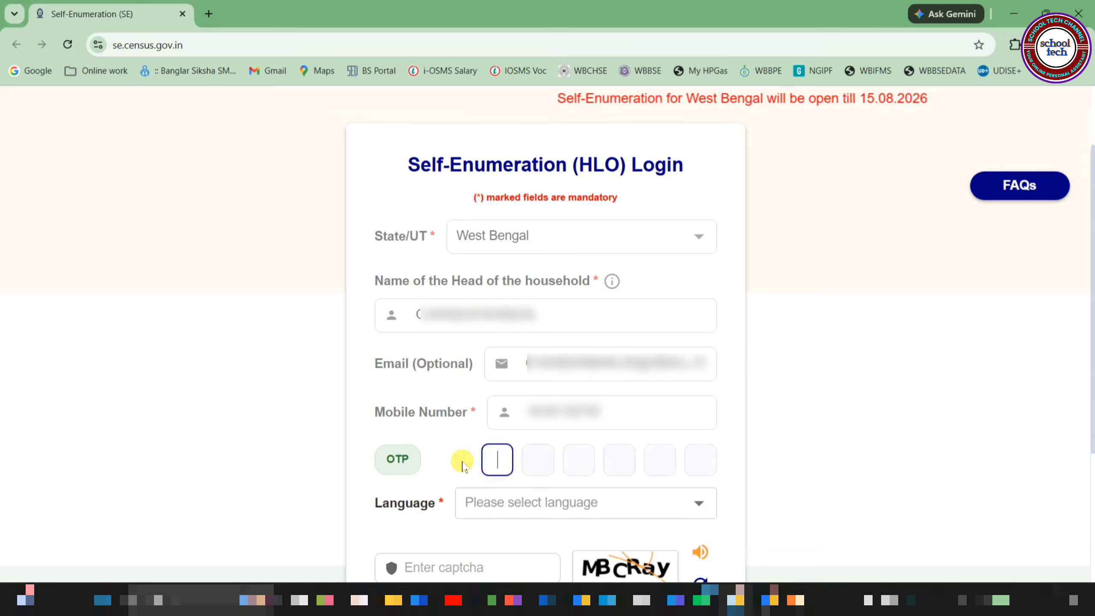
pyautogui.hotkey('ctrl', 'v')
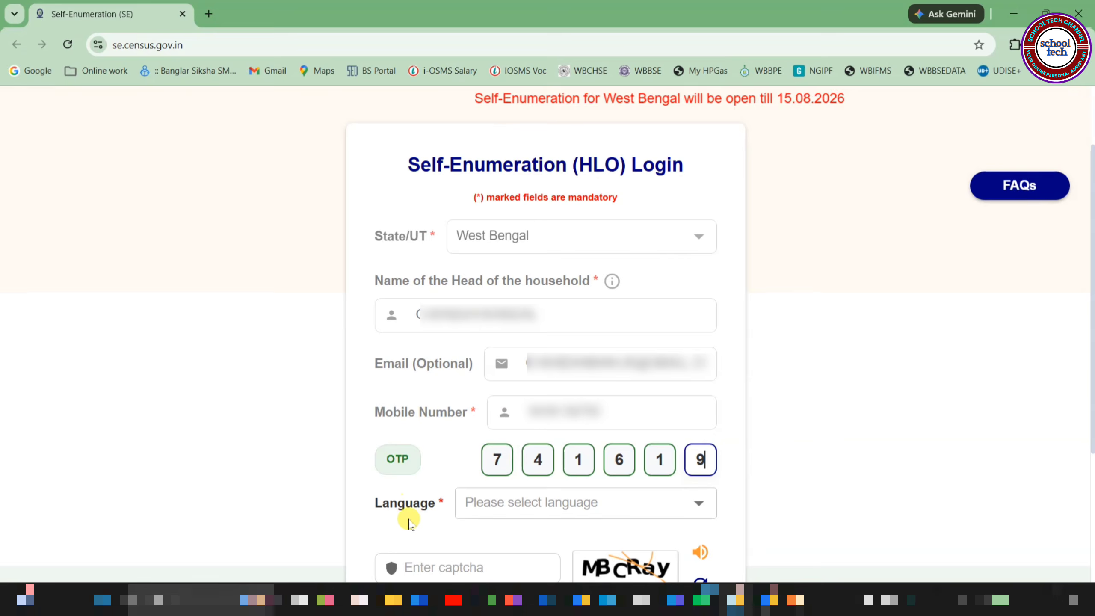
pyautogui.click(553, 510)
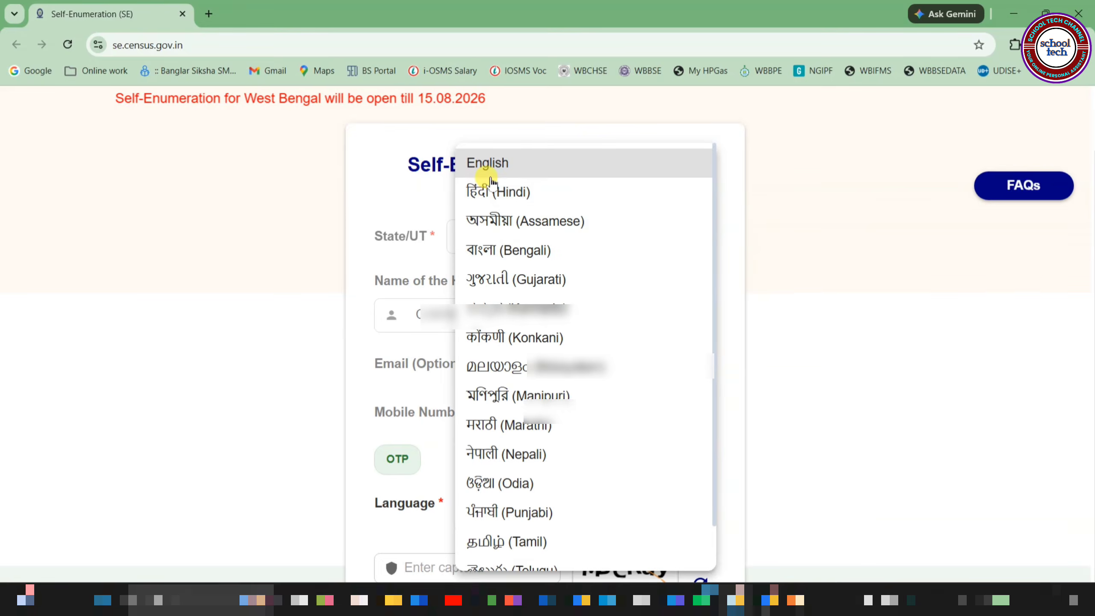
pyautogui.click(505, 254)
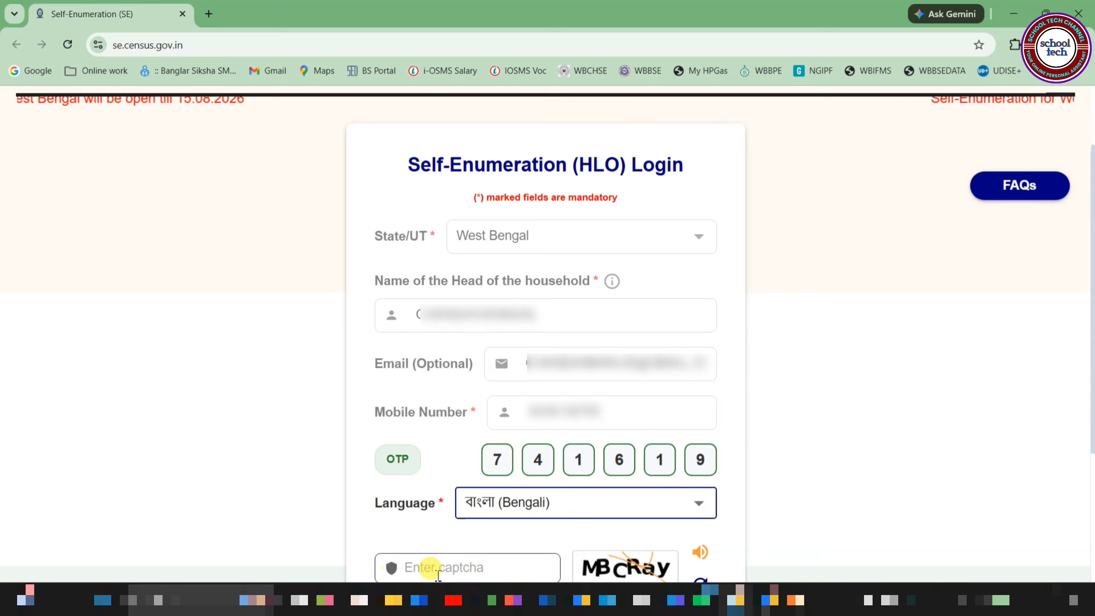
pyautogui.click(471, 568)
pyautogui.write('MBCRay')
pyautogui.scroll(-4, 543, 366)
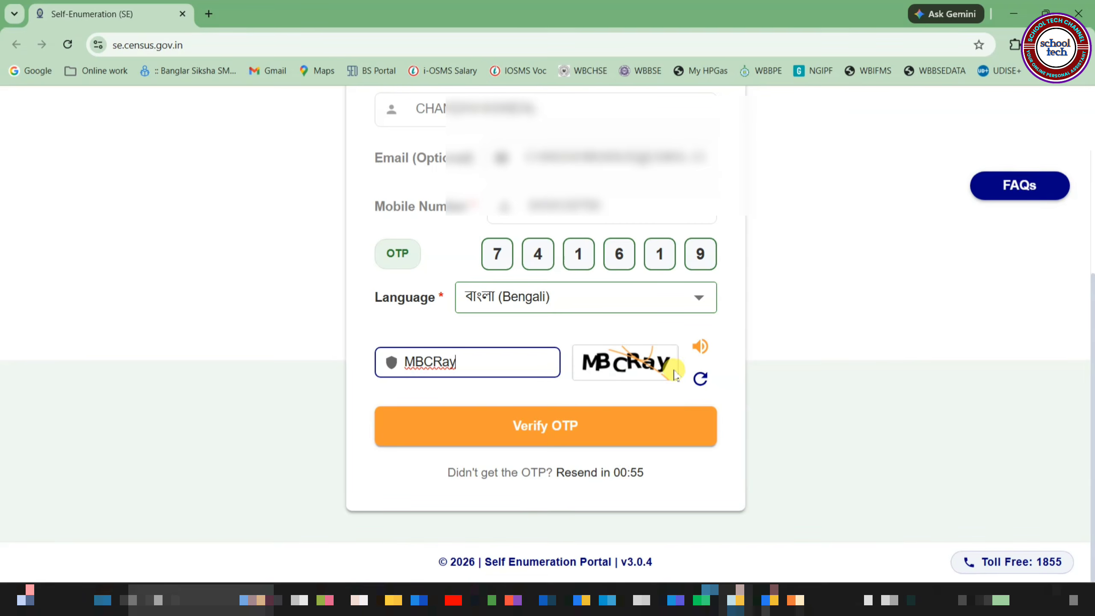
# Step: Verify the OTP to log in and close the Bengali instructions dialog with ওকে
pyautogui.click(519, 431)
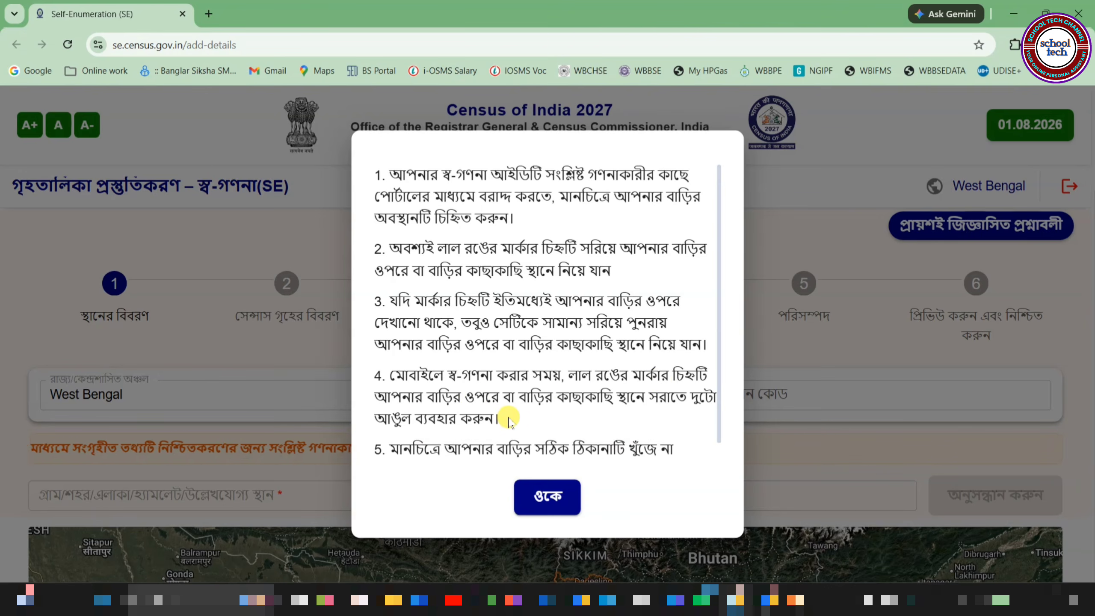
pyautogui.scroll(-1, 508, 421)
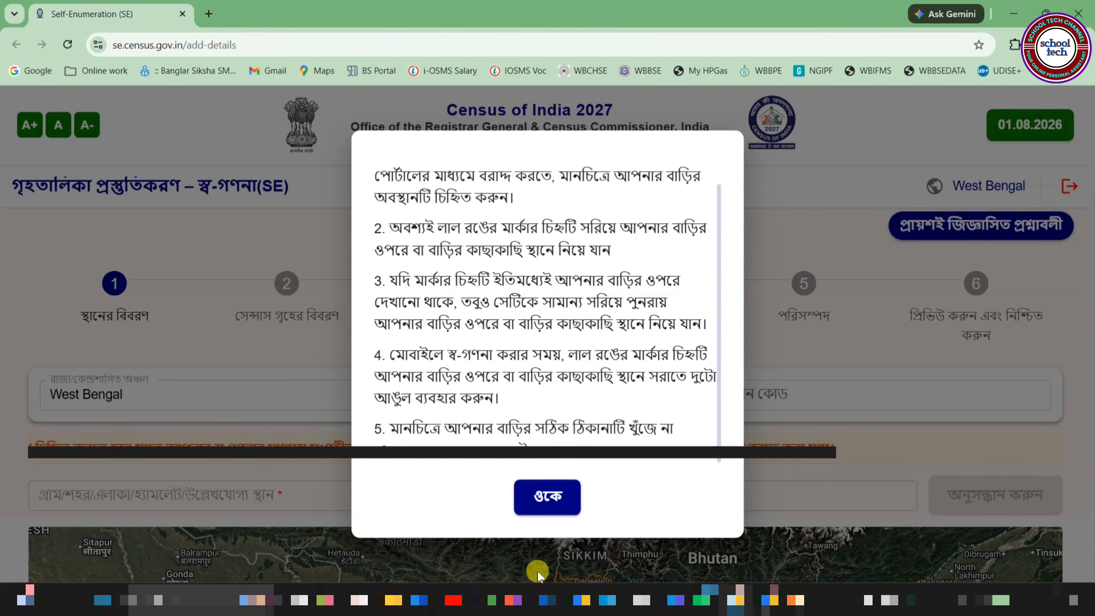
pyautogui.click(546, 498)
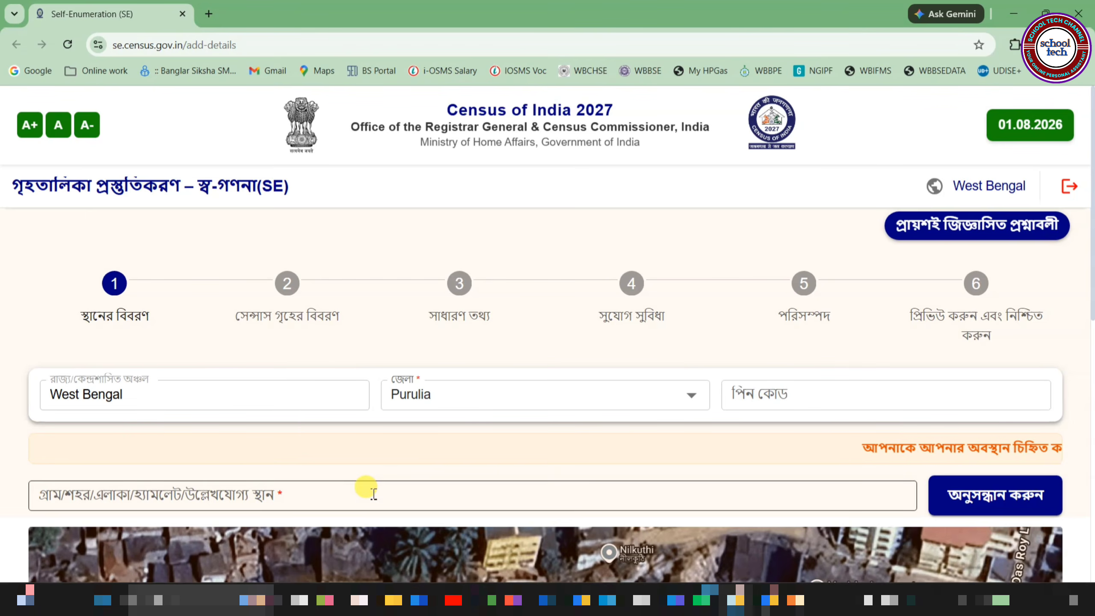
# Step: Enter the household address in the village/town field using the second suggestion, then dismiss the location notice
pyautogui.click(316, 508)
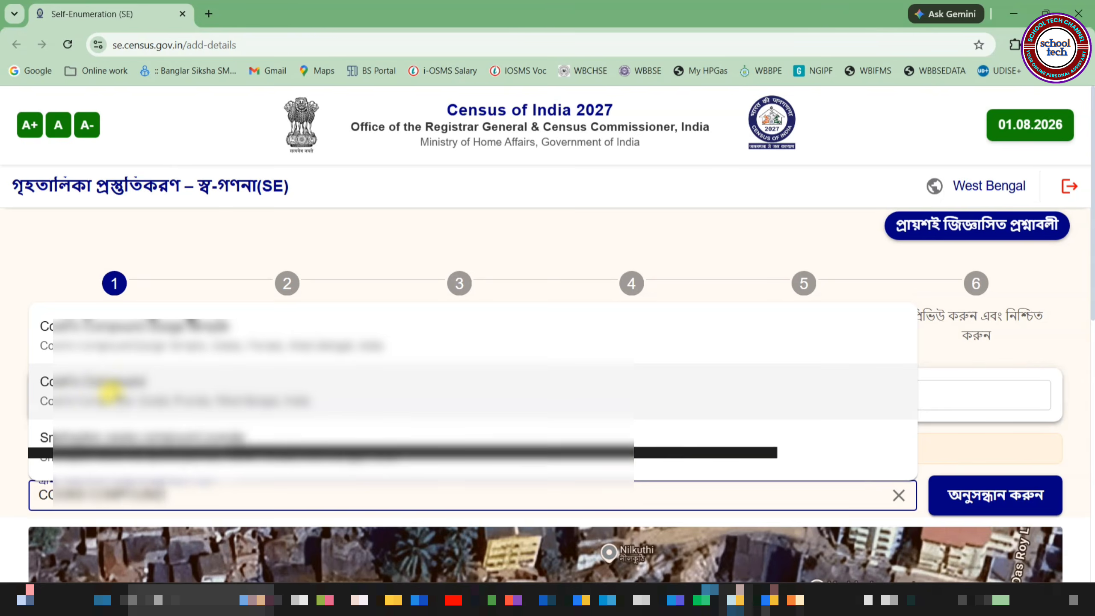
pyautogui.click(110, 392)
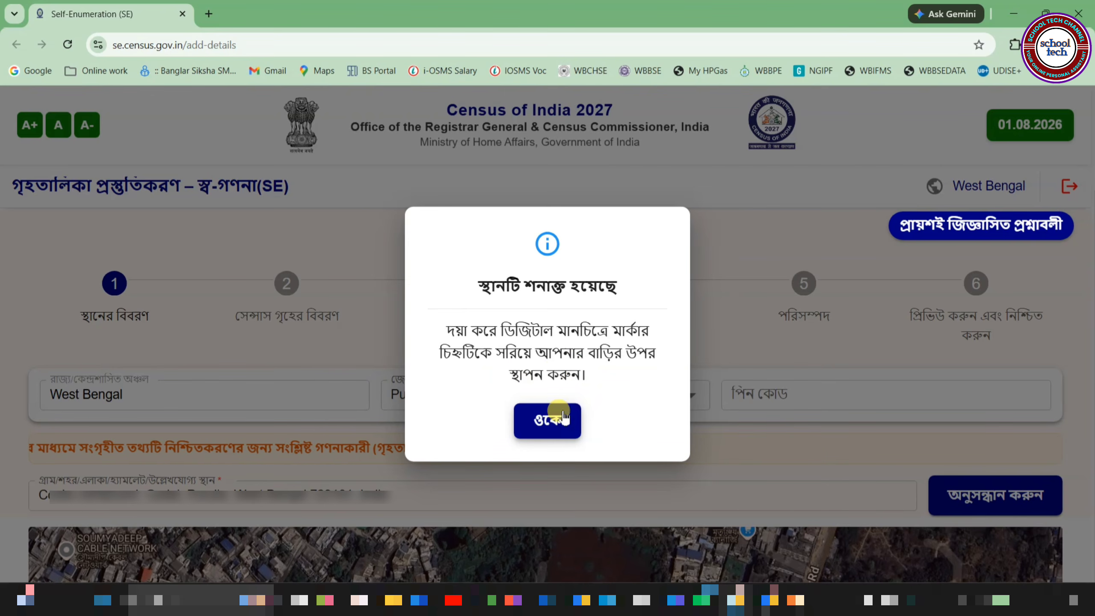
pyautogui.click(542, 421)
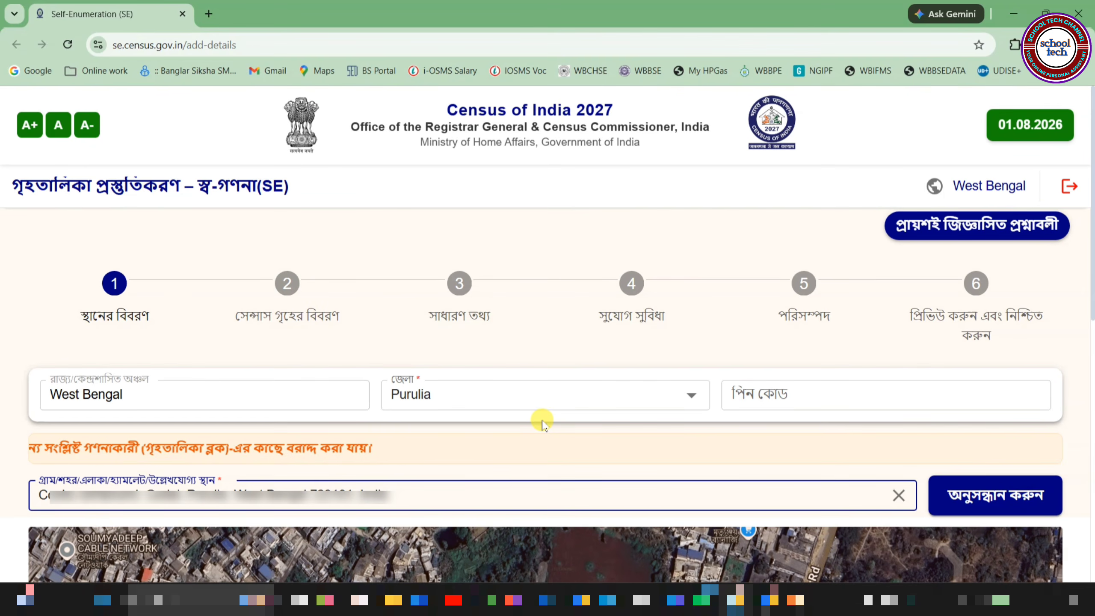
# Step: Pan the satellite map to find and select the household's house
pyautogui.scroll(-5, 730, 471)
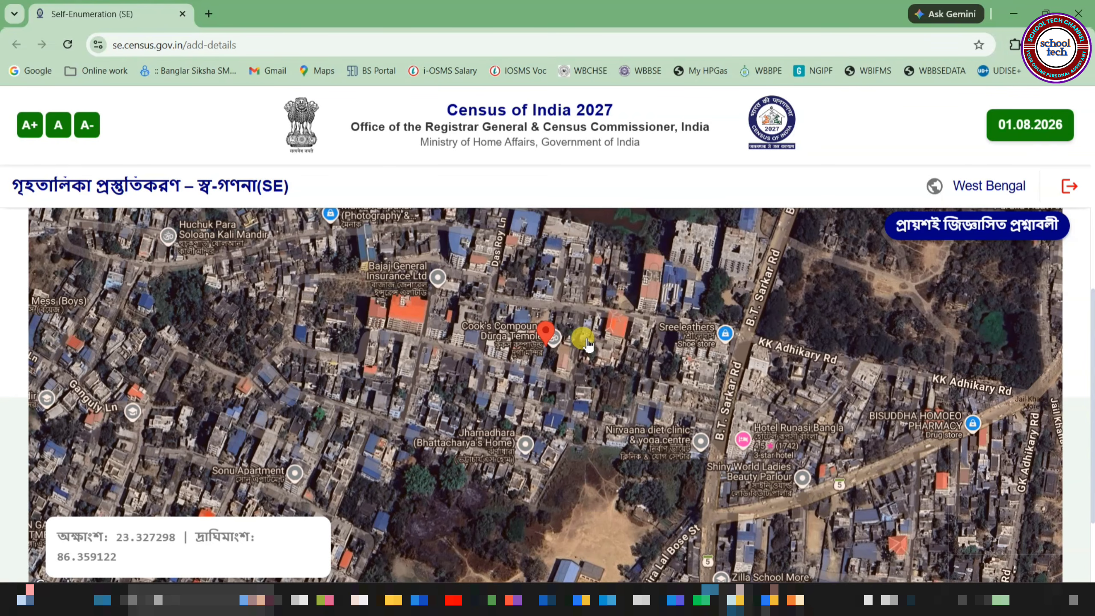
pyautogui.scroll(1, 588, 344)
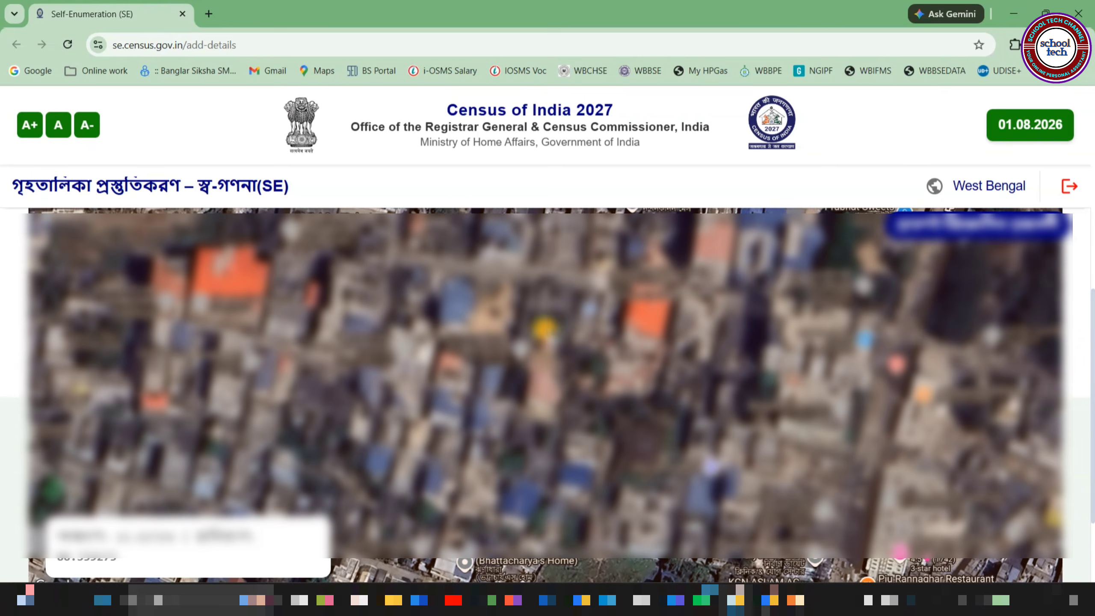
pyautogui.moveTo(546, 329); pyautogui.dragTo(925, 379)
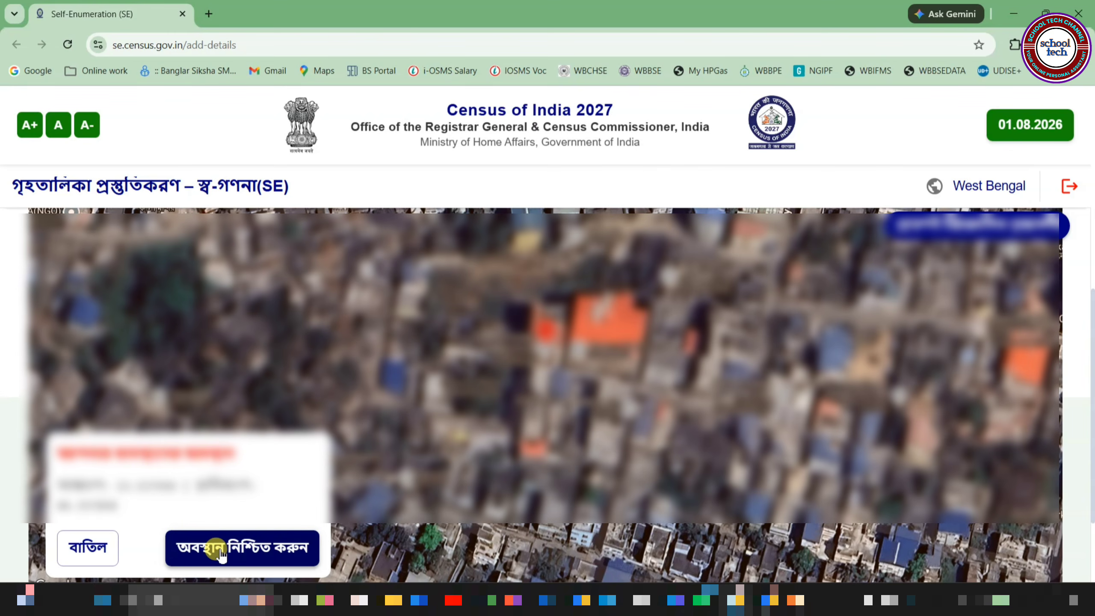
# Step: Confirm the household location on the map and save to proceed to the next step
pyautogui.click(251, 545)
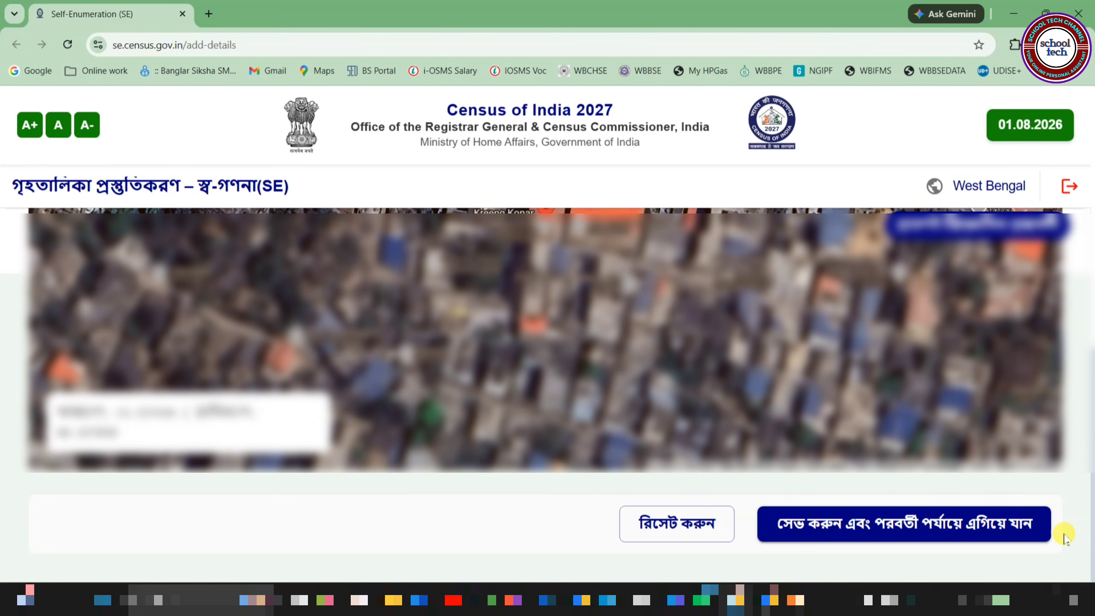
pyautogui.click(926, 536)
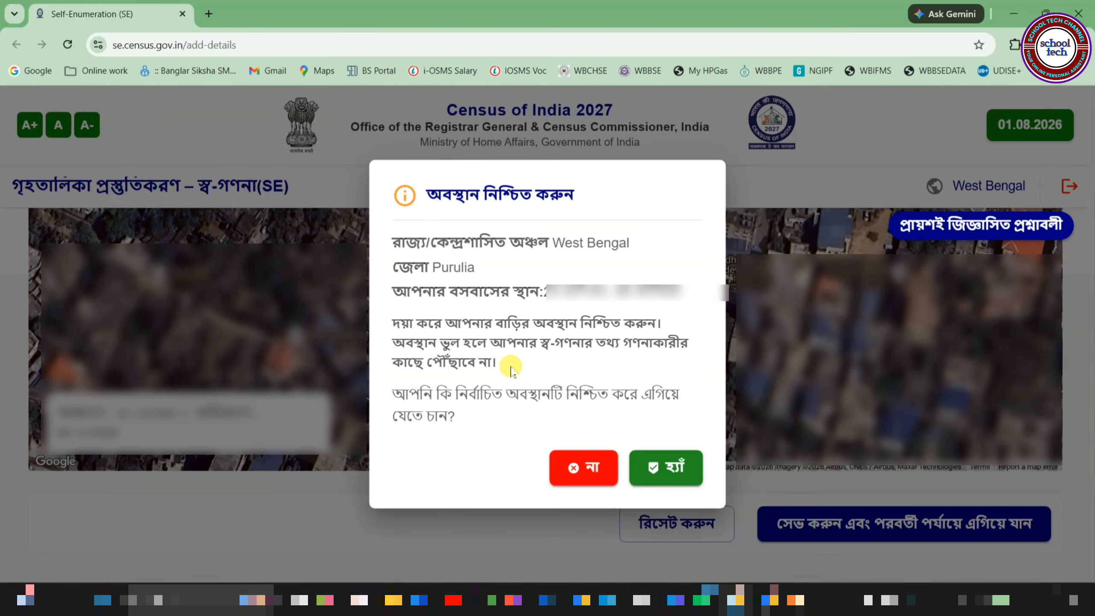
# Step: Confirm the location with হ্যাঁ and set the floor to মোজাইক / মেঝের টালি (mosaic/floor tiles)
pyautogui.click(644, 462)
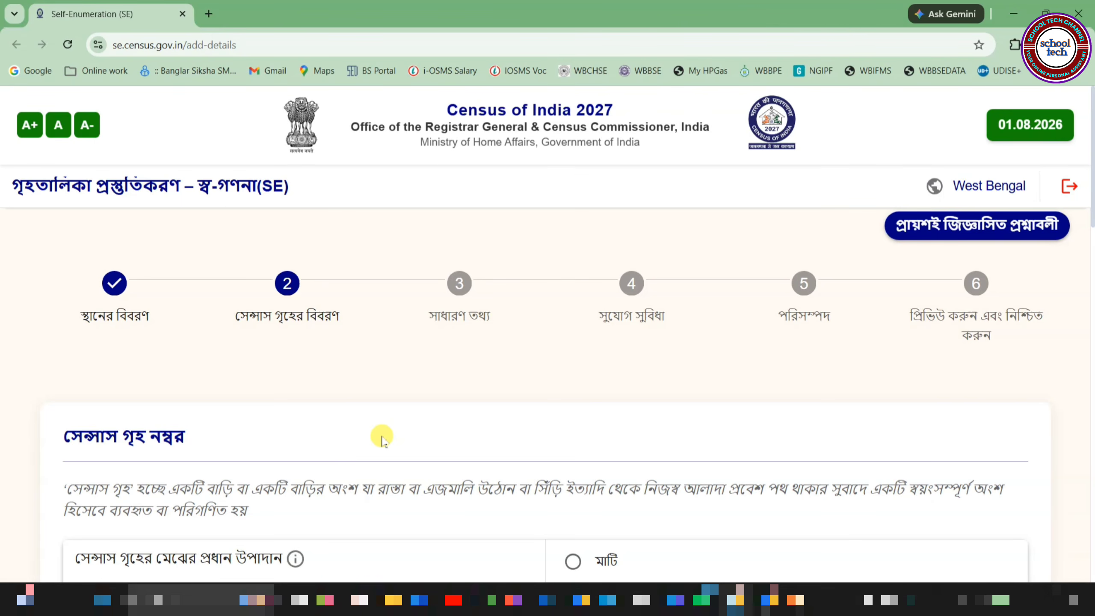
pyautogui.scroll(-5, 381, 438)
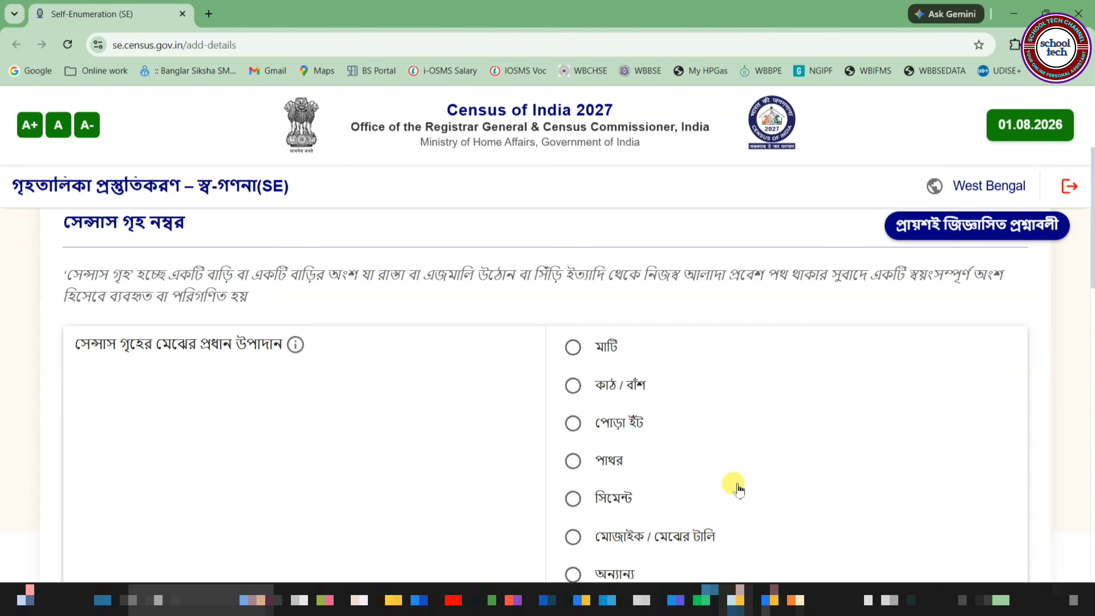
pyautogui.click(573, 537)
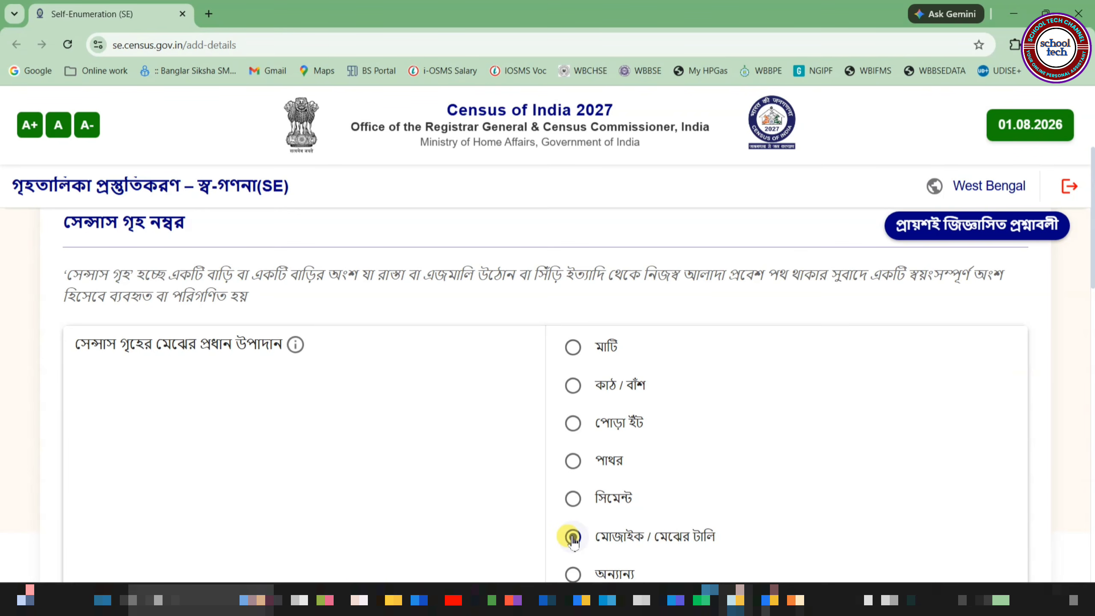
# Step: Set the wall material to পোড়া ইঁট (burnt brick) instead of concrete
pyautogui.scroll(-1, 864, 431)
pyautogui.scroll(-5, 690, 376)
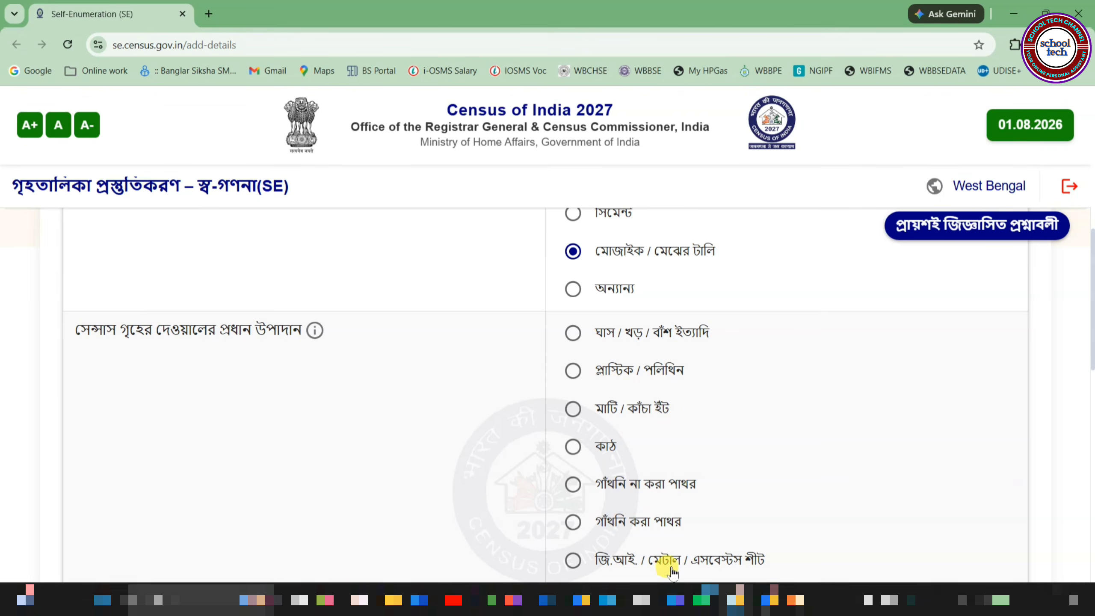
pyautogui.scroll(-3, 709, 468)
pyautogui.scroll(-2, 708, 470)
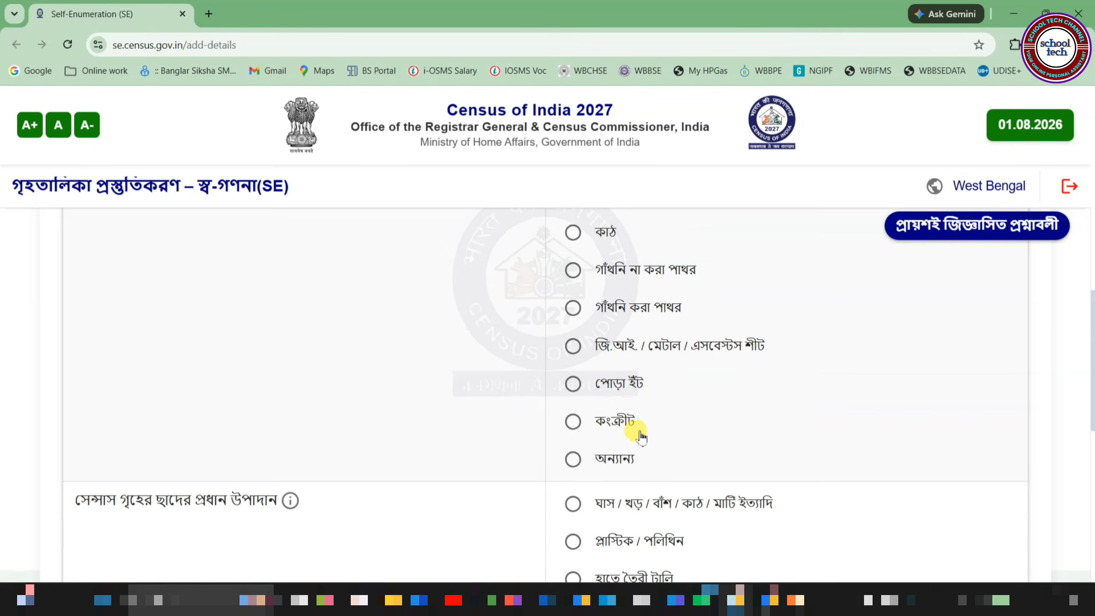
pyautogui.click(571, 420)
pyautogui.scroll(2, 573, 427)
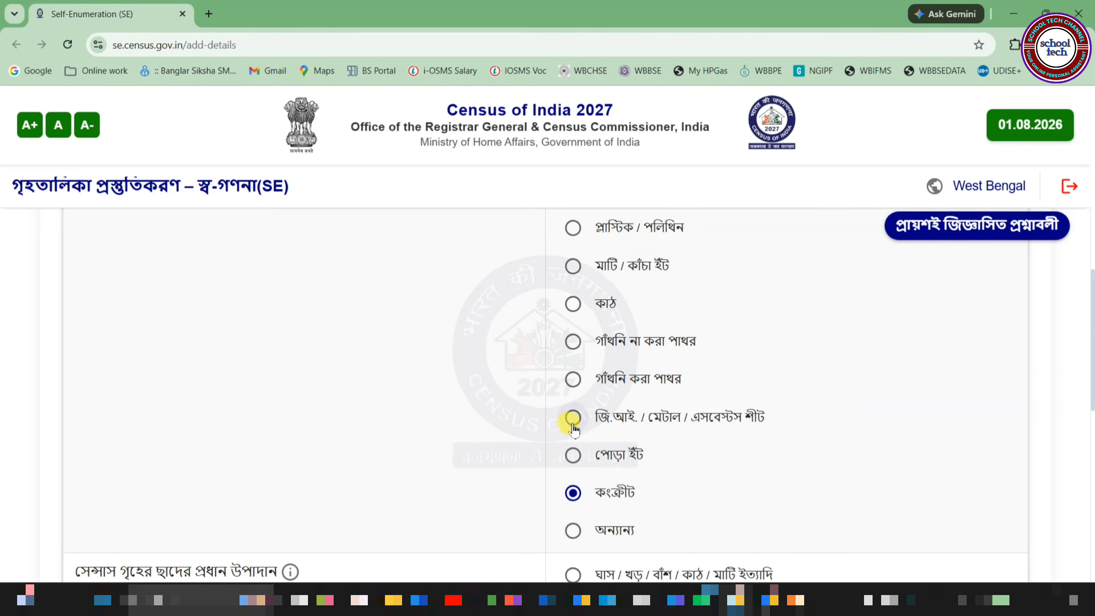
pyautogui.click(576, 458)
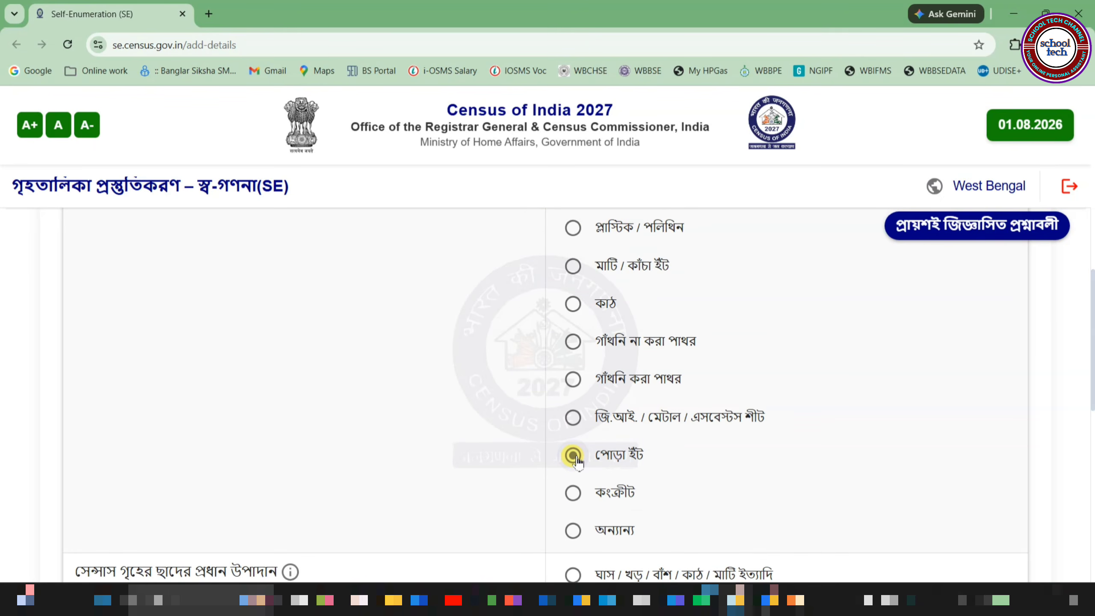
pyautogui.scroll(-10, 647, 410)
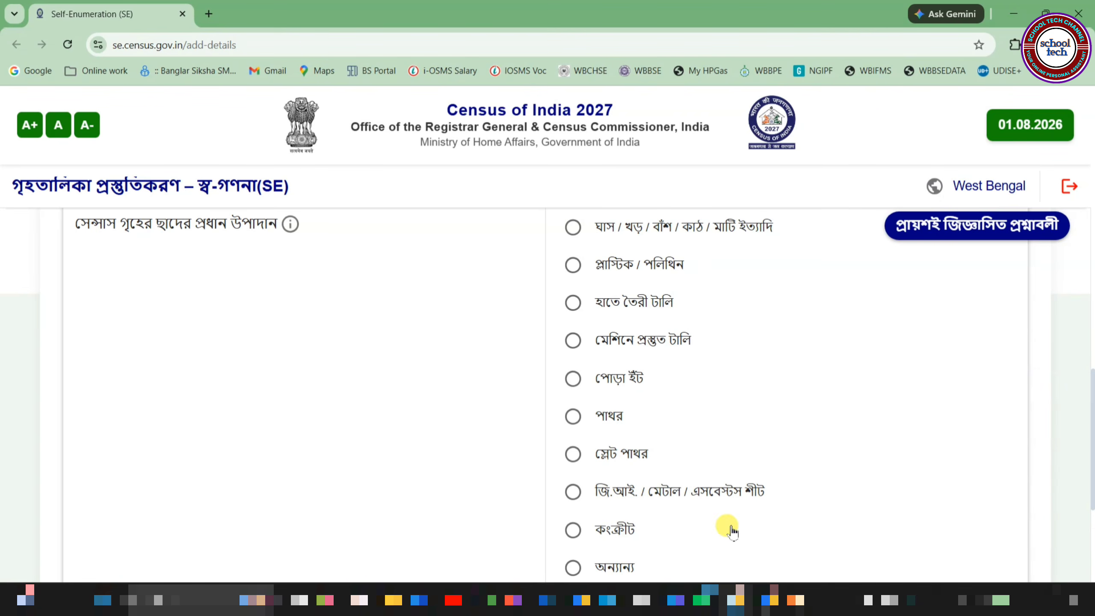
# Step: Set roof to কংক্রীট (concrete) and condition to ভালো (good), then save and confirm
pyautogui.click(577, 531)
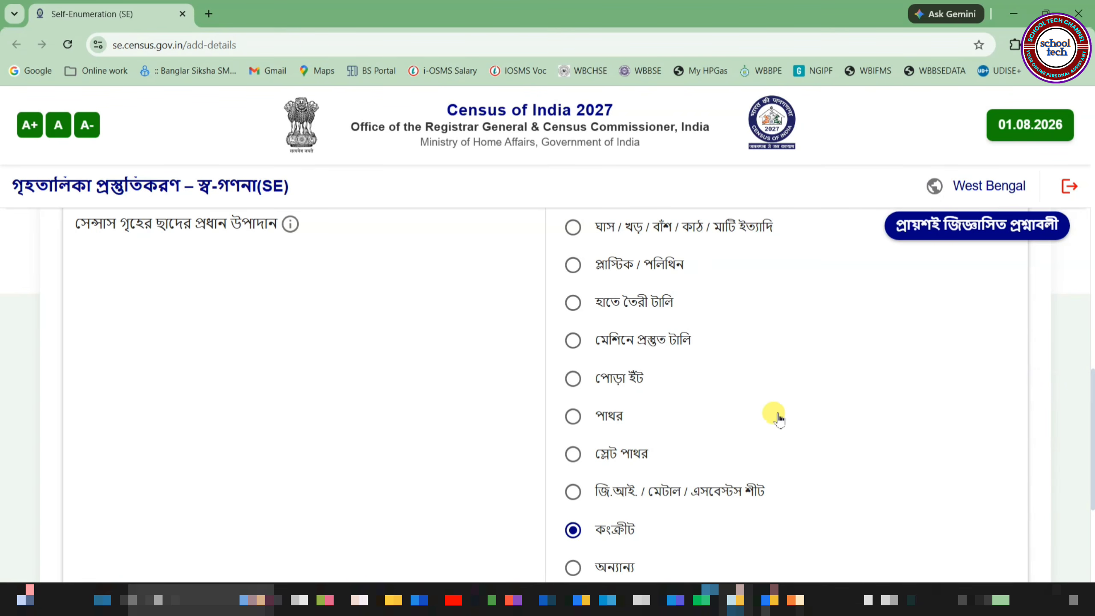
pyautogui.scroll(-5, 780, 414)
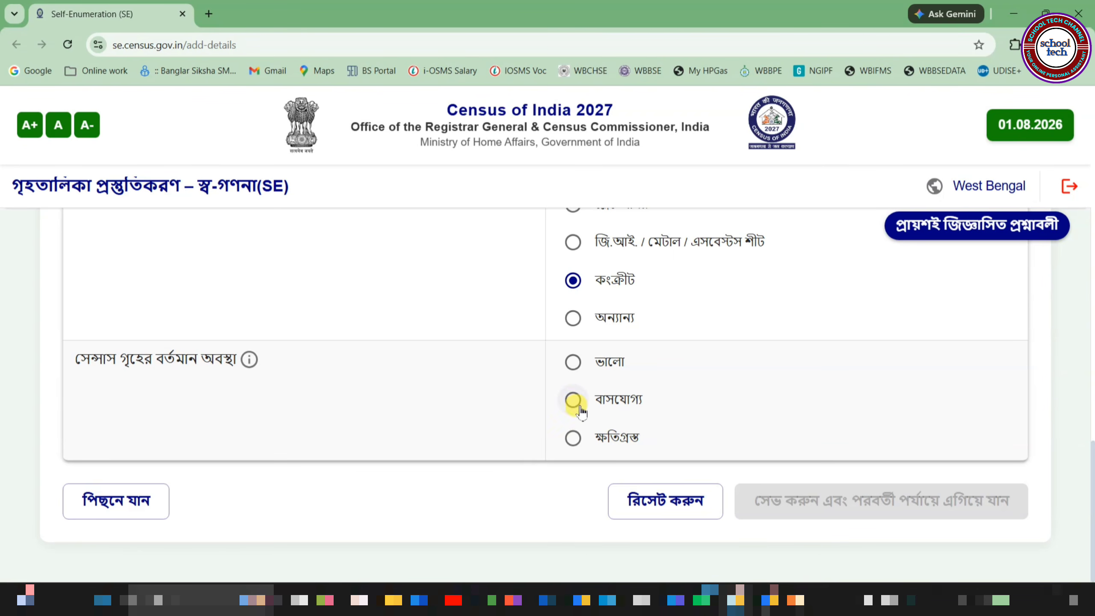
pyautogui.click(575, 364)
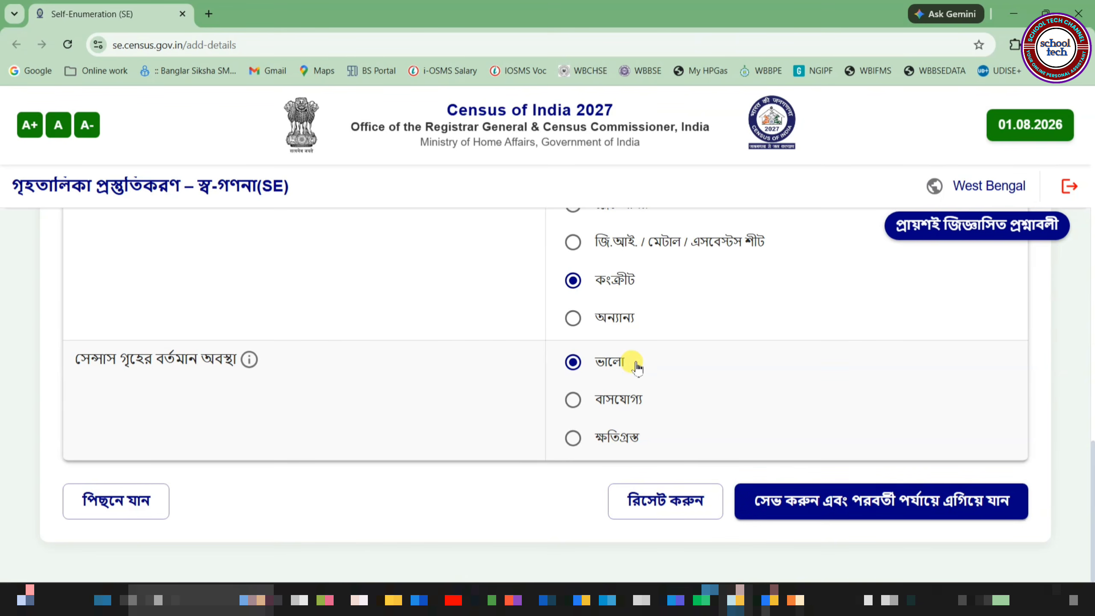
pyautogui.click(822, 513)
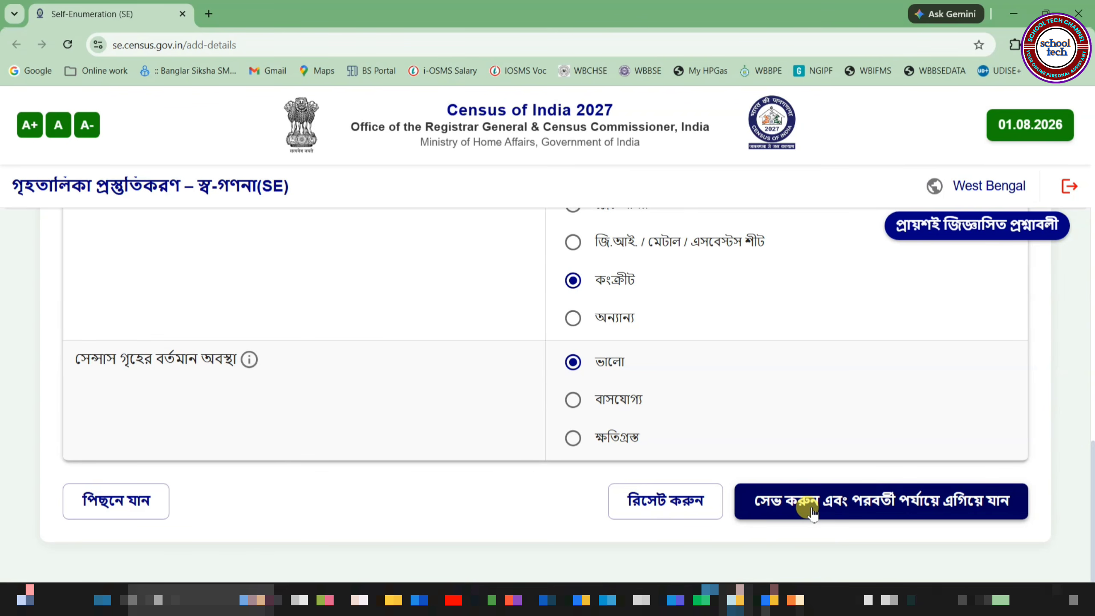
pyautogui.click(814, 511)
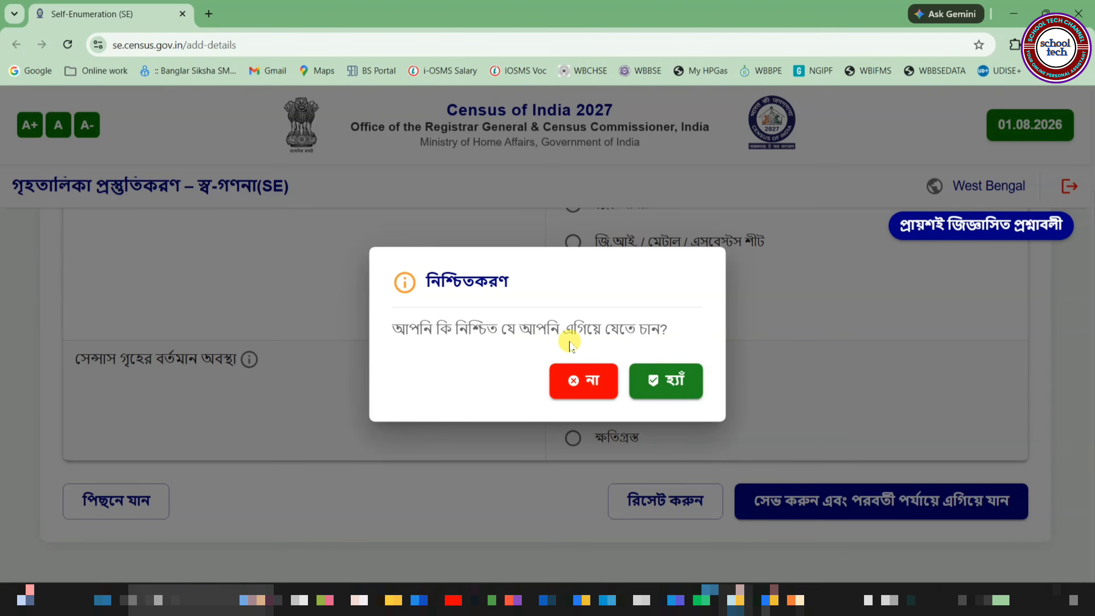
pyautogui.click(673, 388)
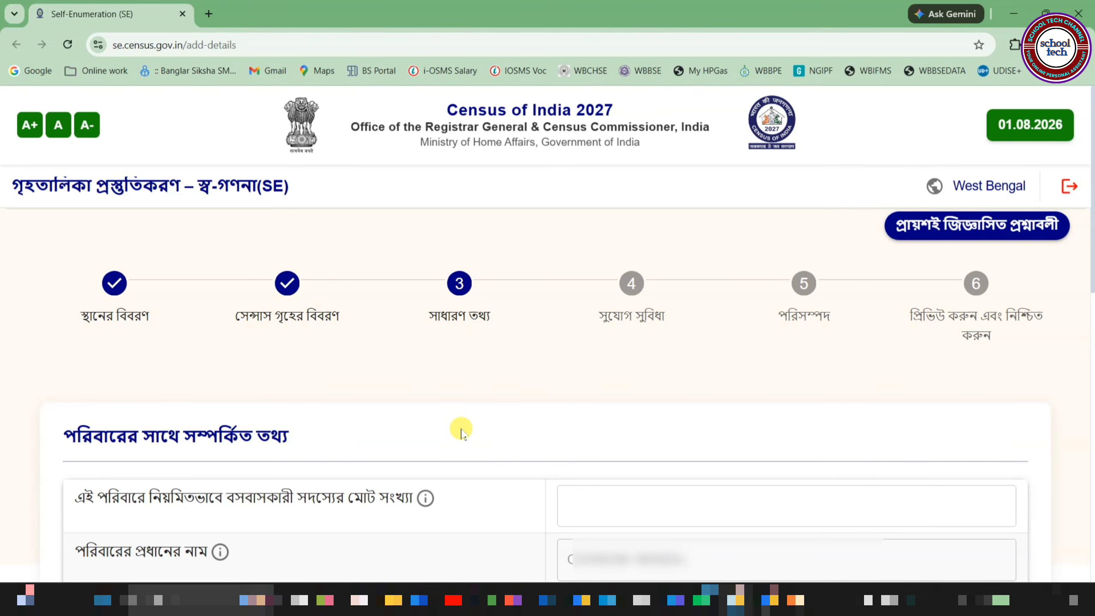
# Step: Enter 4 as the total number of regular household members
pyautogui.scroll(-5, 461, 431)
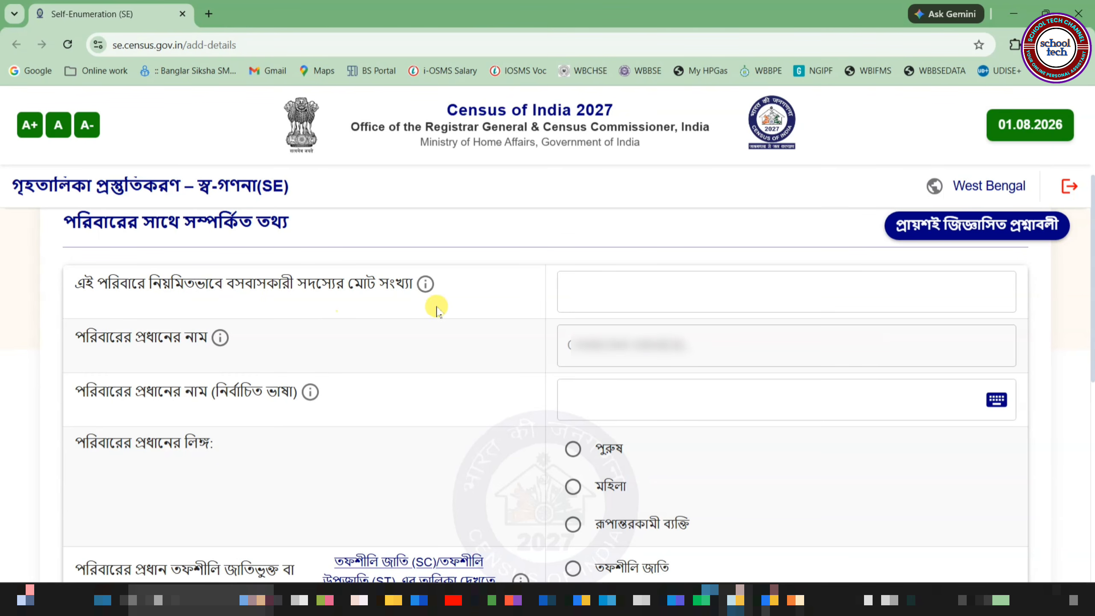
pyautogui.moveTo(425, 286)
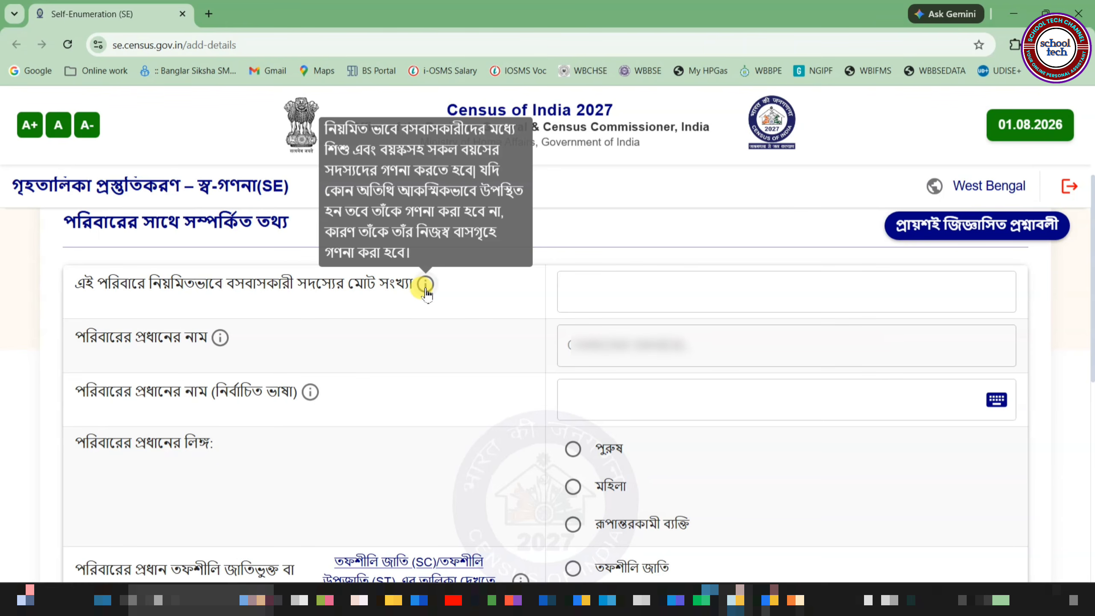
pyautogui.click(612, 288)
pyautogui.write('4')
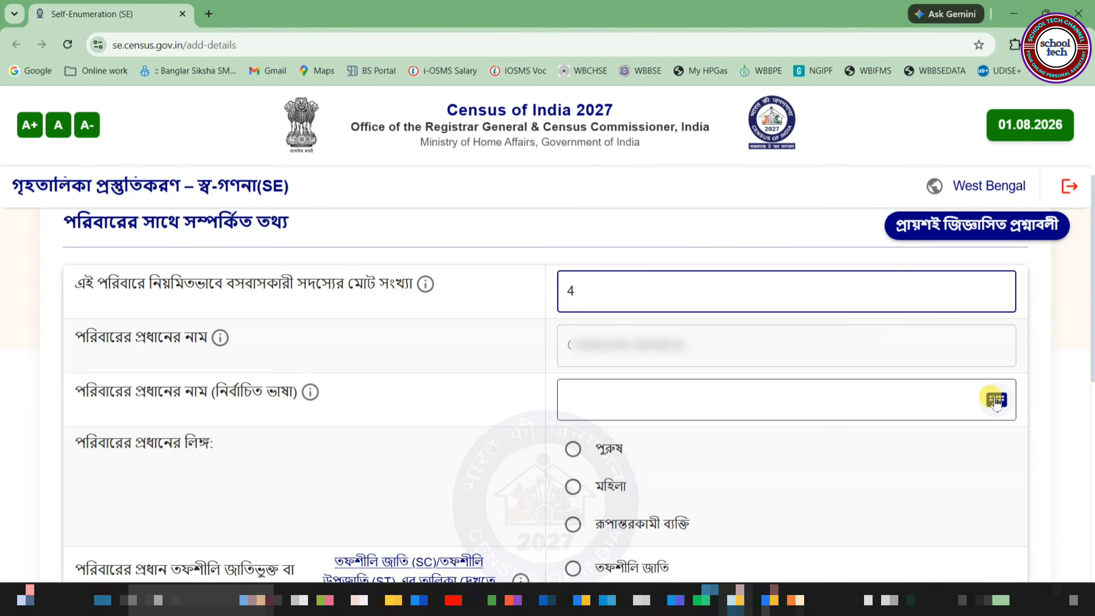
pyautogui.click(649, 395)
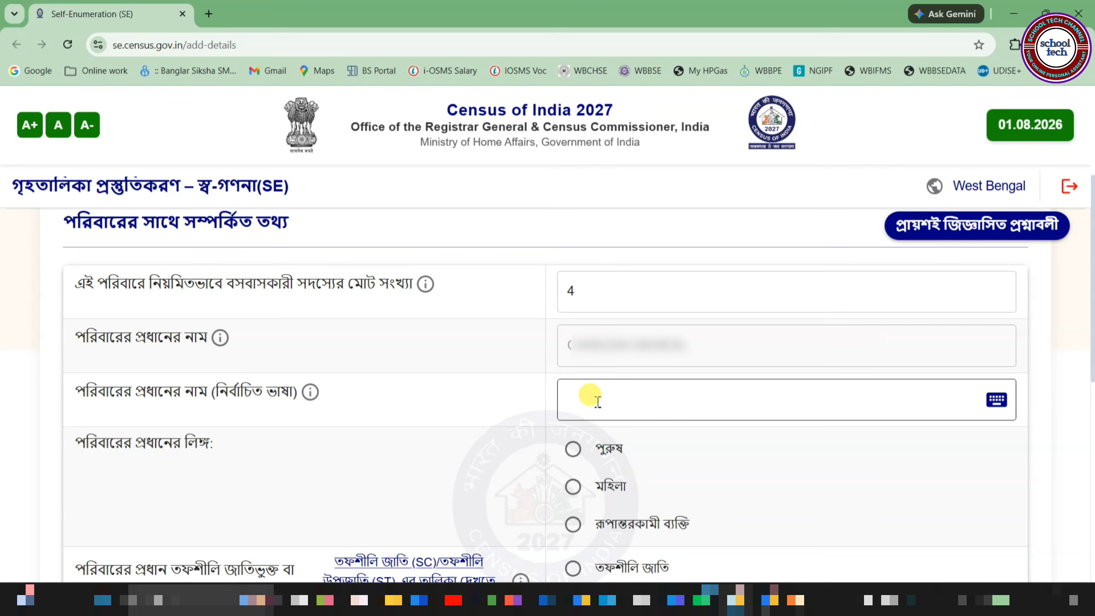
# Step: Pick the head's name from suggestions, mark the head male (পুরুষ) and caste Other (অন্যান্য)
pyautogui.write('C')
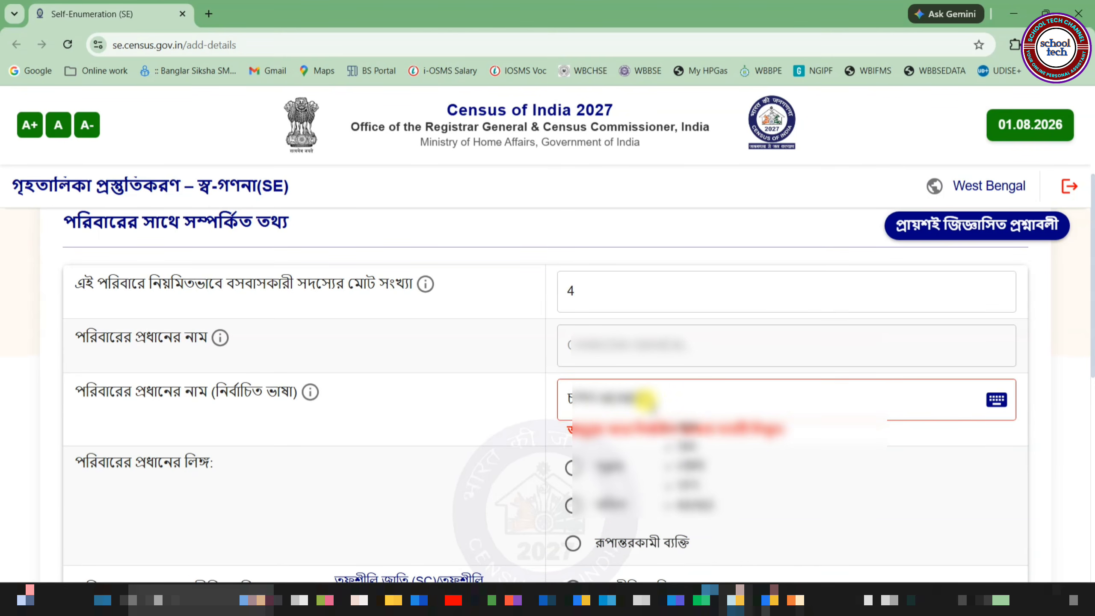
pyautogui.click(706, 434)
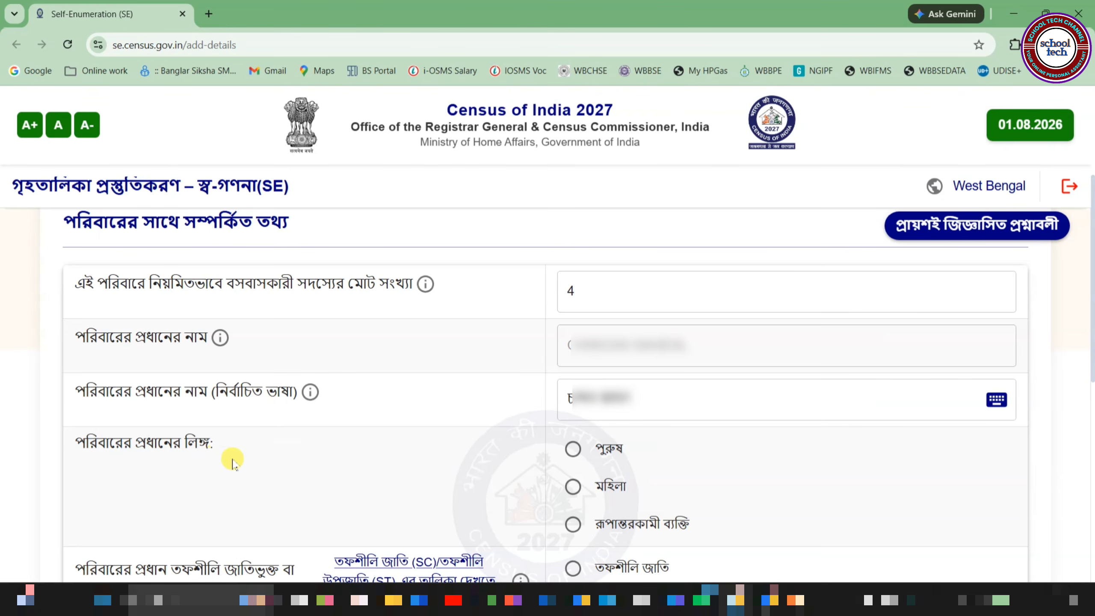
pyautogui.click(573, 451)
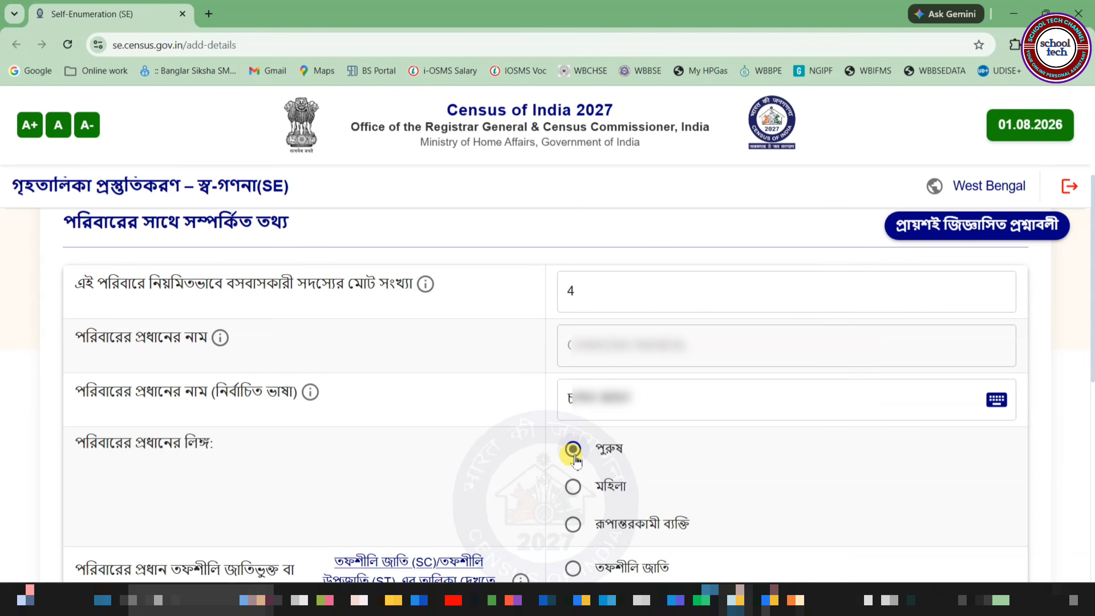
pyautogui.scroll(-6, 314, 295)
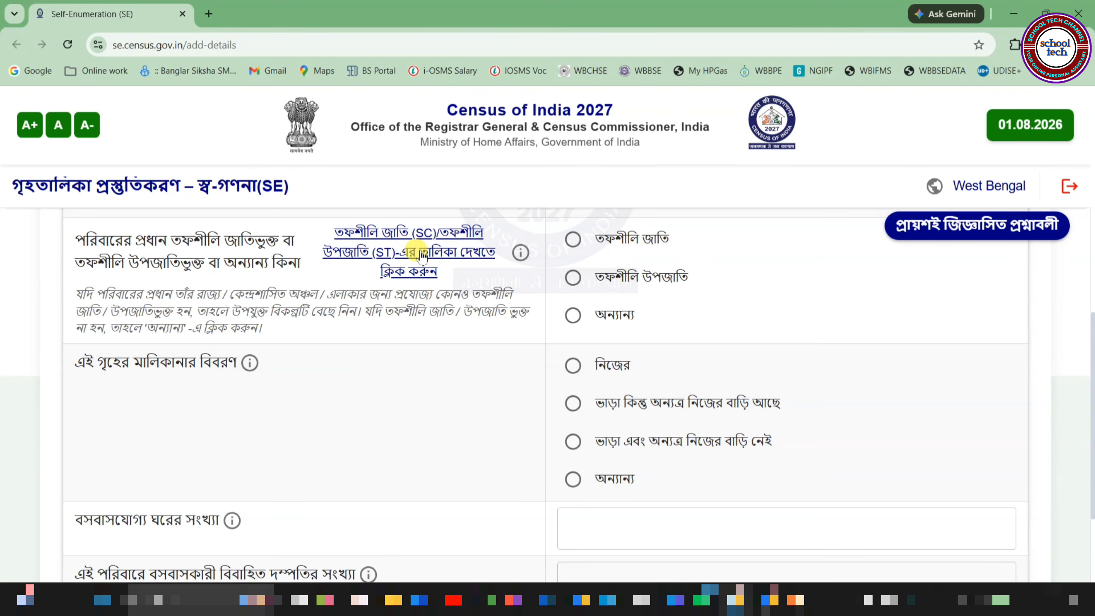
pyautogui.click(642, 307)
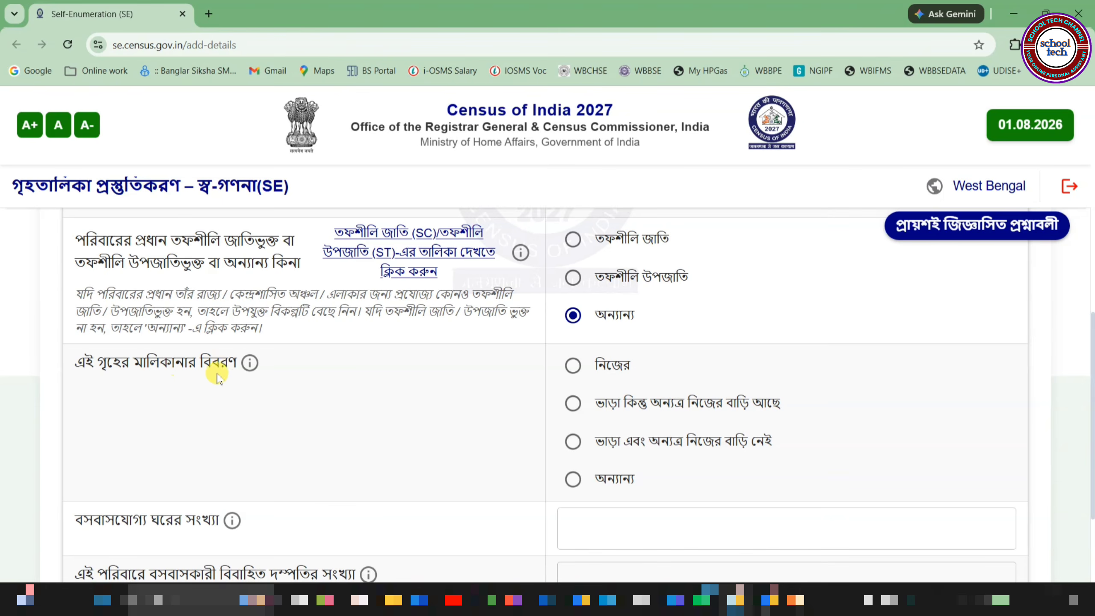
pyautogui.moveTo(249, 379)
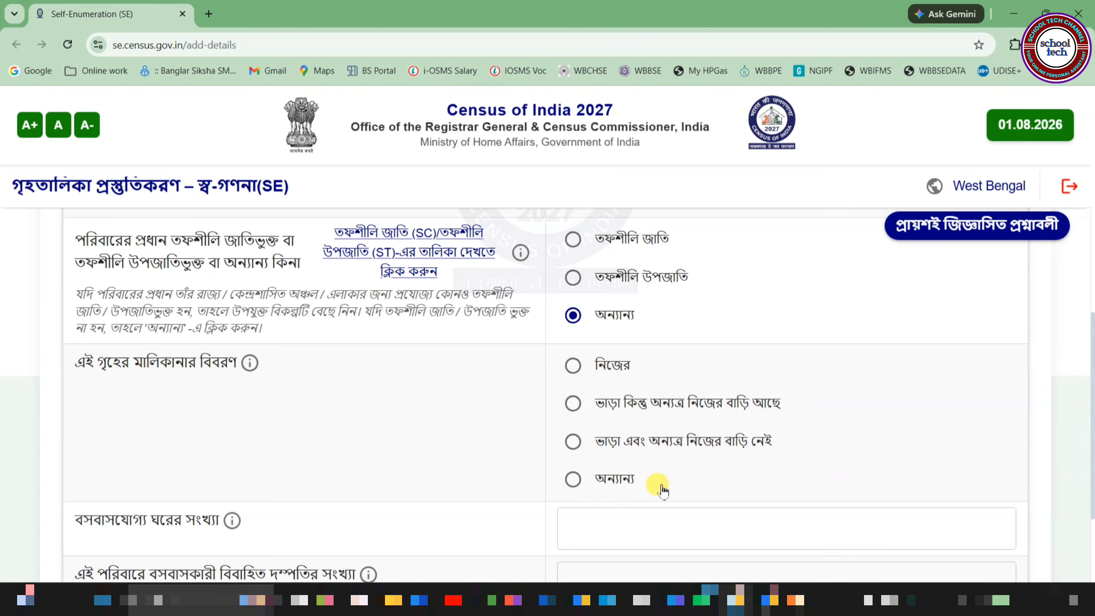
# Step: Record the house as owned by the household with 3 living rooms
pyautogui.click(573, 366)
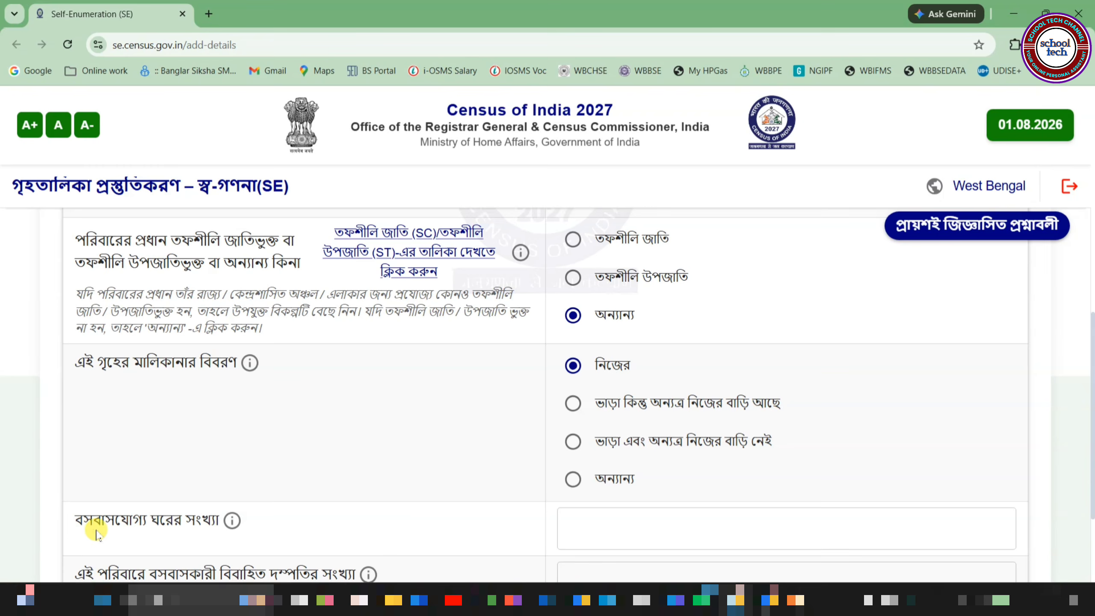
pyautogui.moveTo(232, 522)
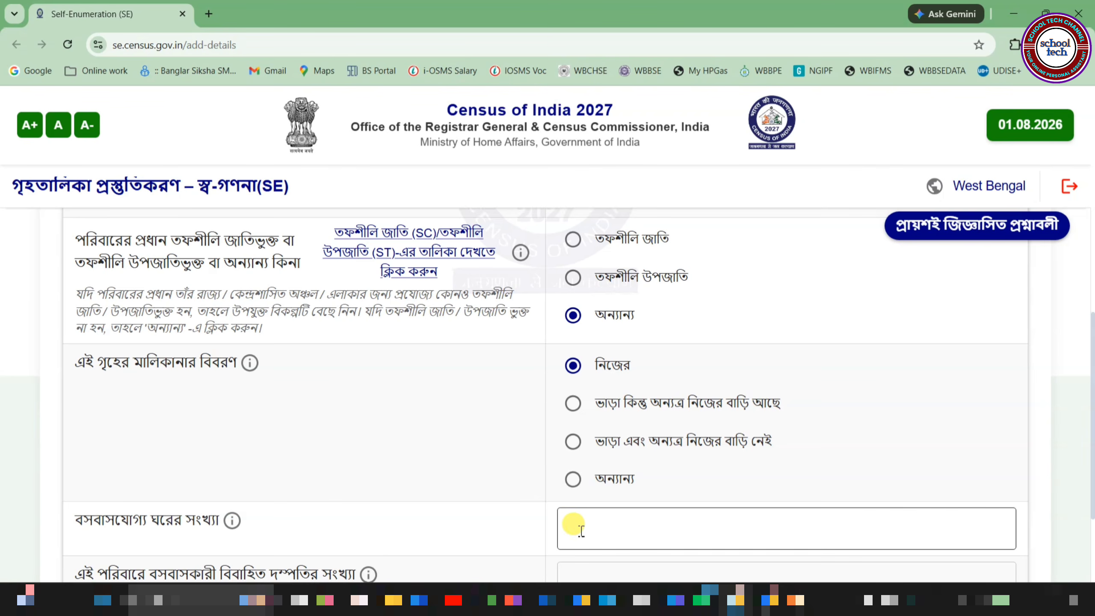
pyautogui.click(599, 529)
pyautogui.write('3')
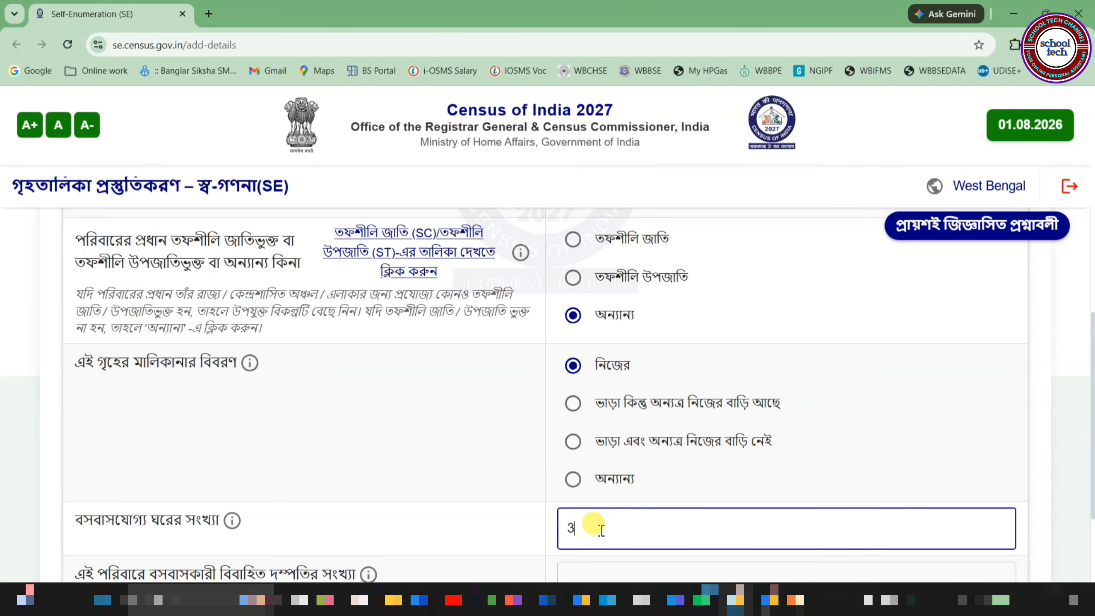
# Step: Enter 1 married couple, then save the general information and confirm with হ্যাঁ
pyautogui.scroll(-3, 600, 530)
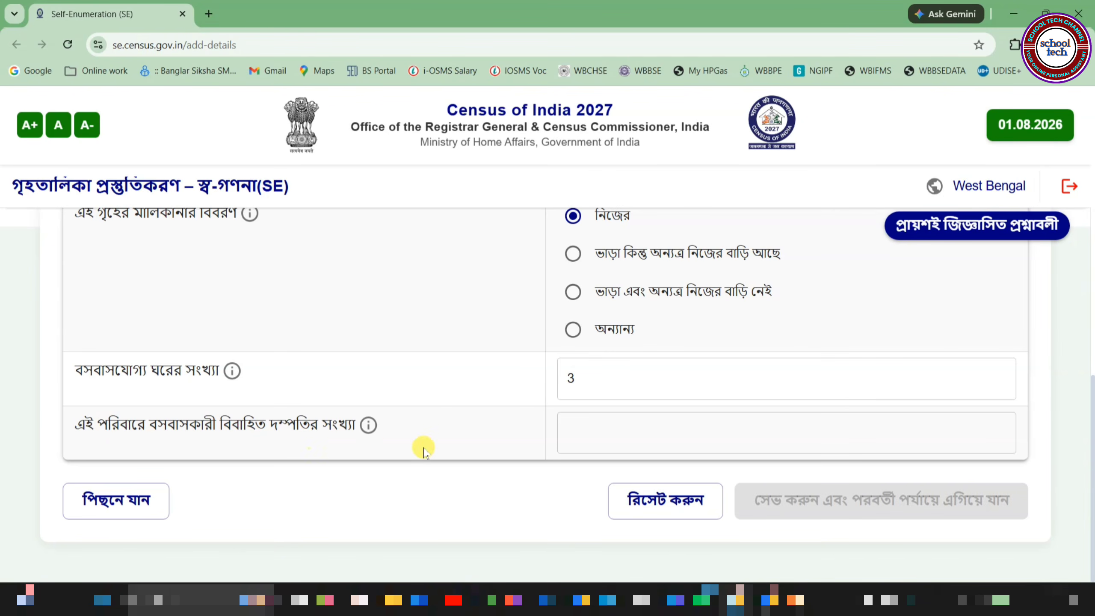
pyautogui.moveTo(365, 429)
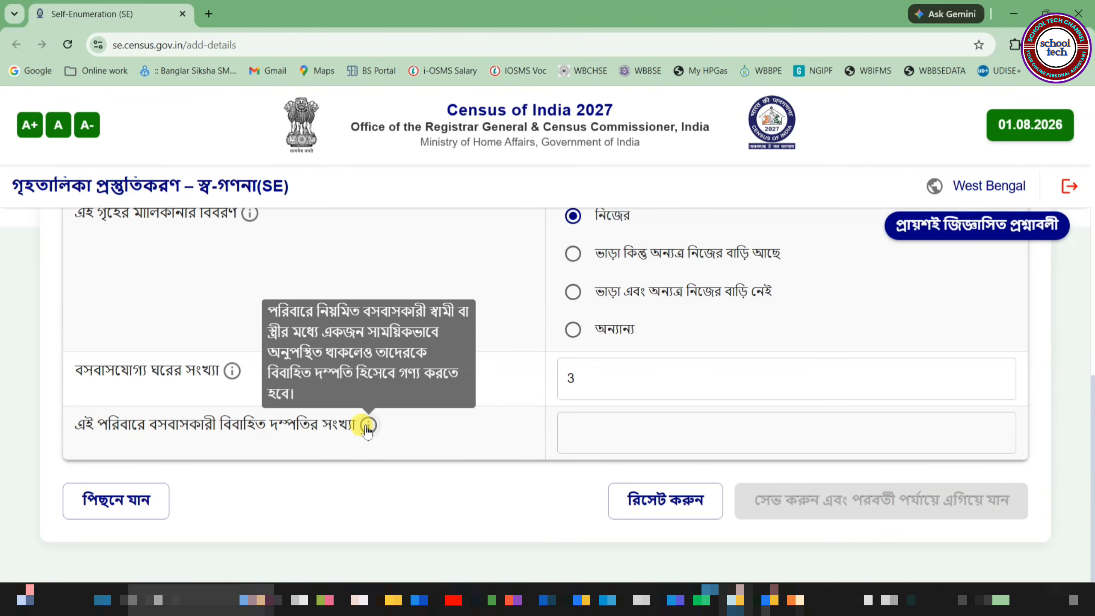
pyautogui.click(583, 427)
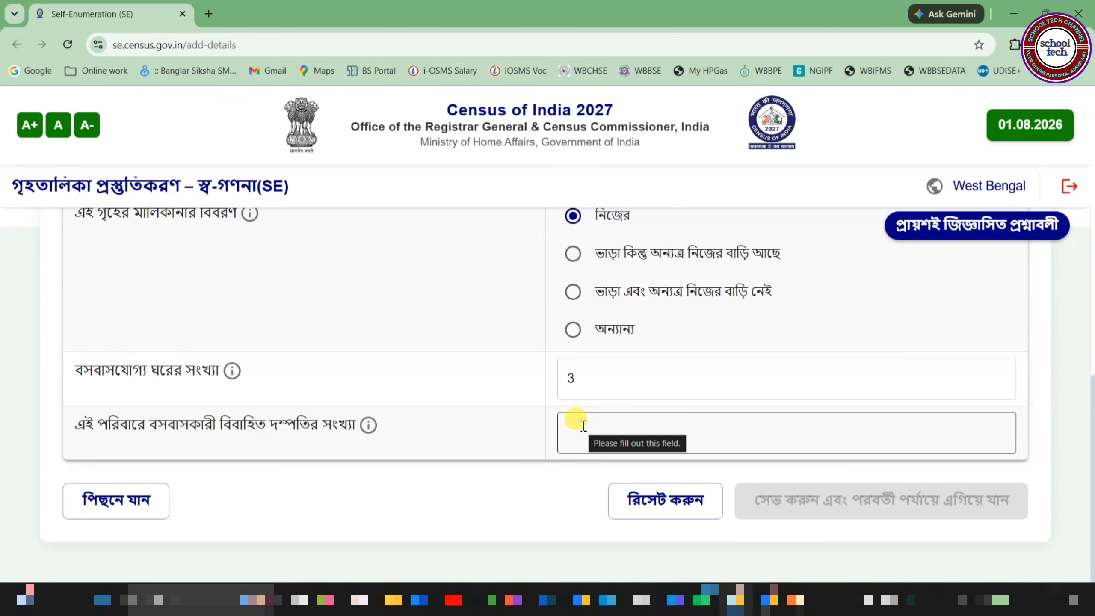
pyautogui.click(584, 426)
pyautogui.write('1')
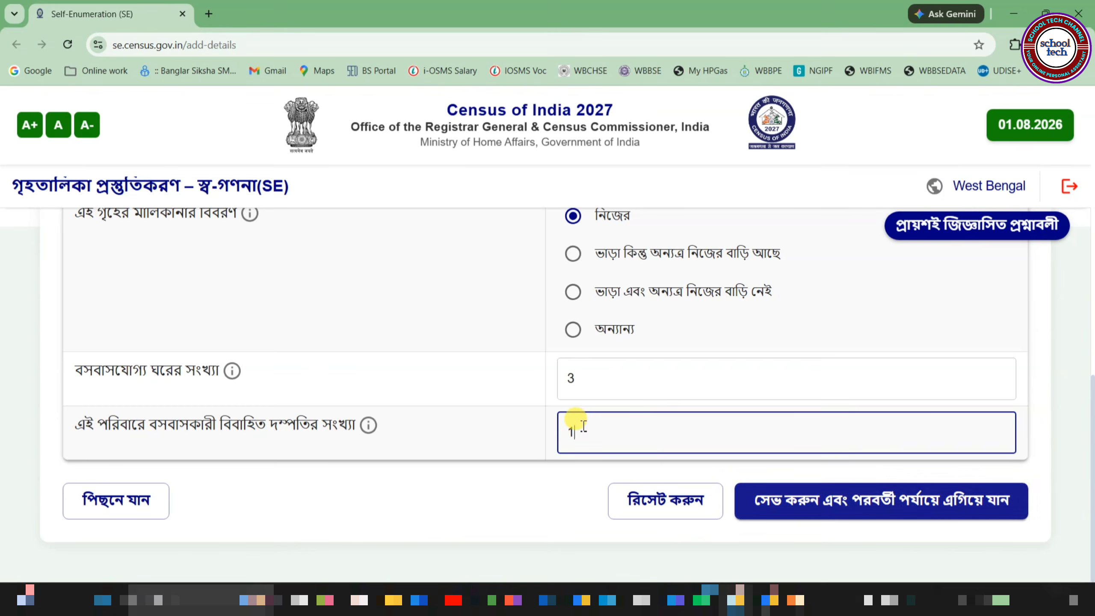
pyautogui.click(832, 509)
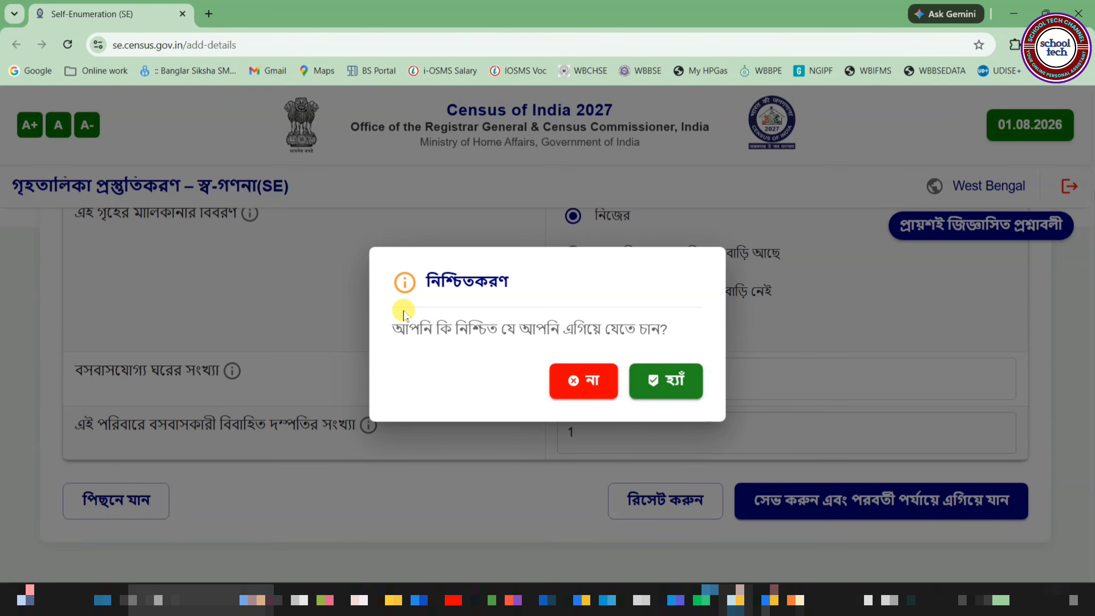
pyautogui.click(676, 381)
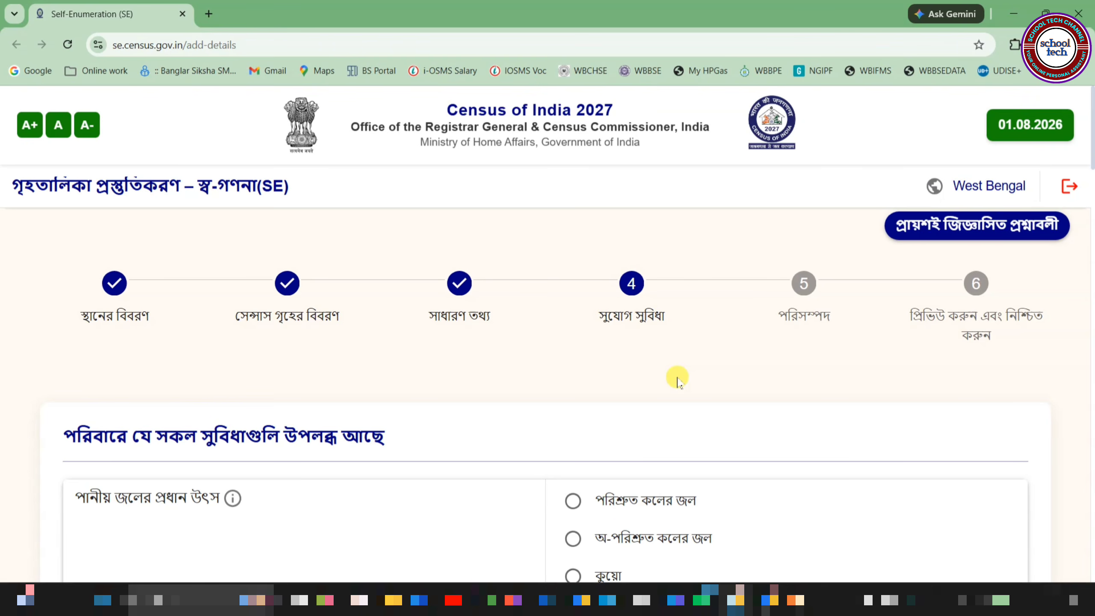
# Step: Choose tubewell/borehole water within premises, electricity for lighting, and an exclusive-use toilet
pyautogui.scroll(-3, 677, 381)
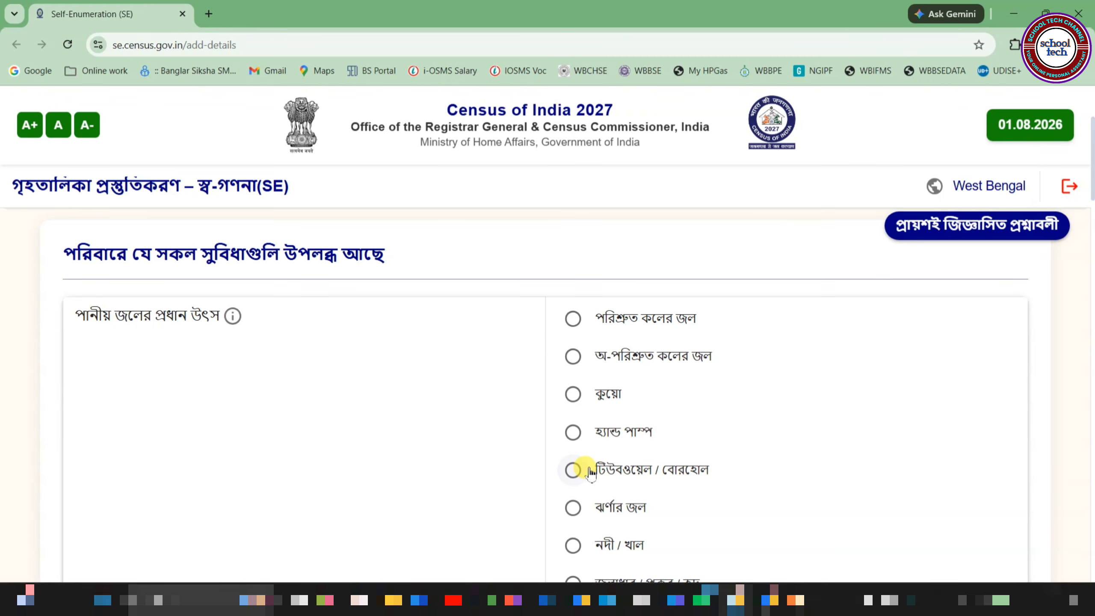
pyautogui.click(573, 469)
pyautogui.scroll(-10, 489, 338)
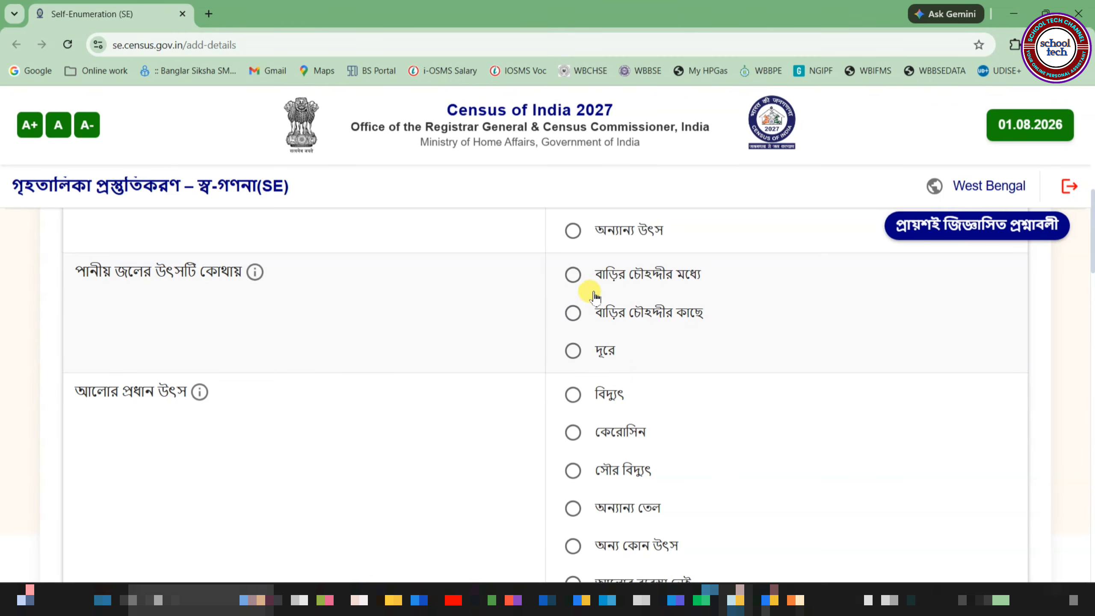
pyautogui.click(574, 276)
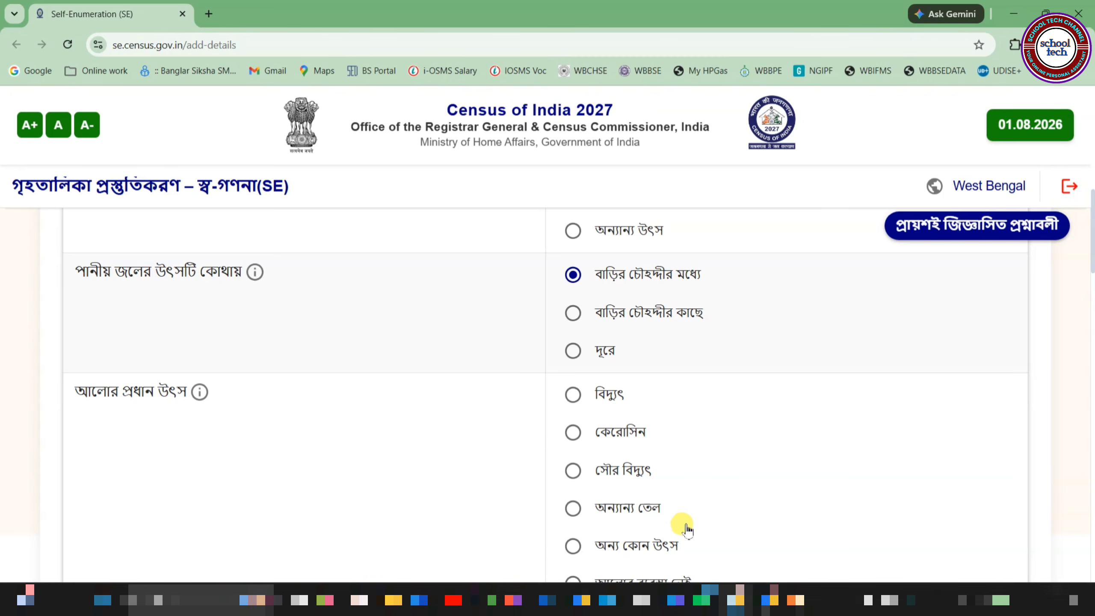
pyautogui.click(572, 396)
pyautogui.scroll(-7, 876, 381)
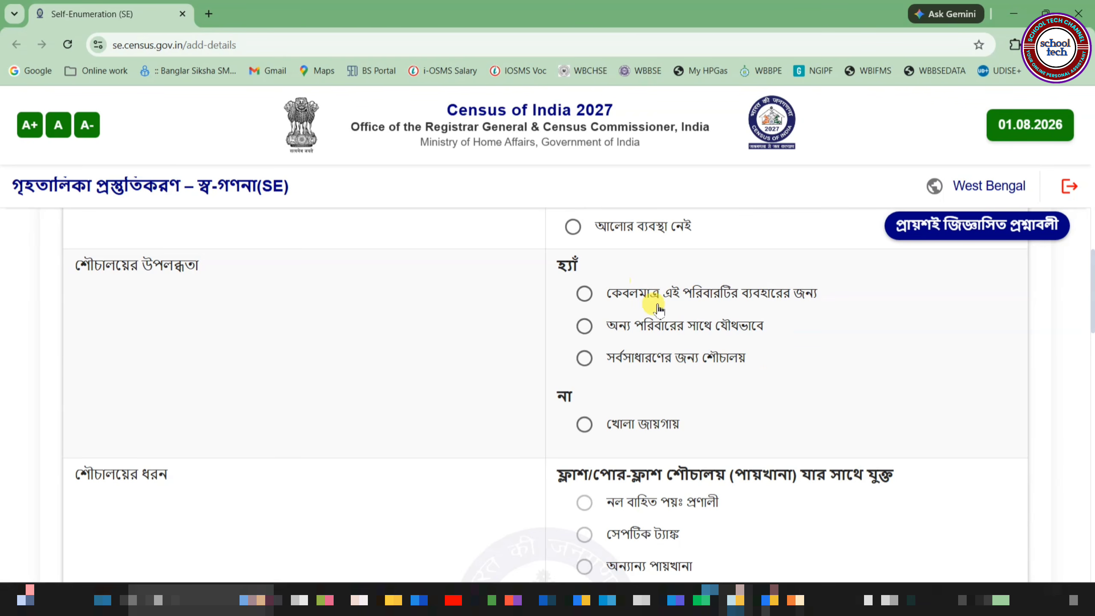
pyautogui.click(585, 296)
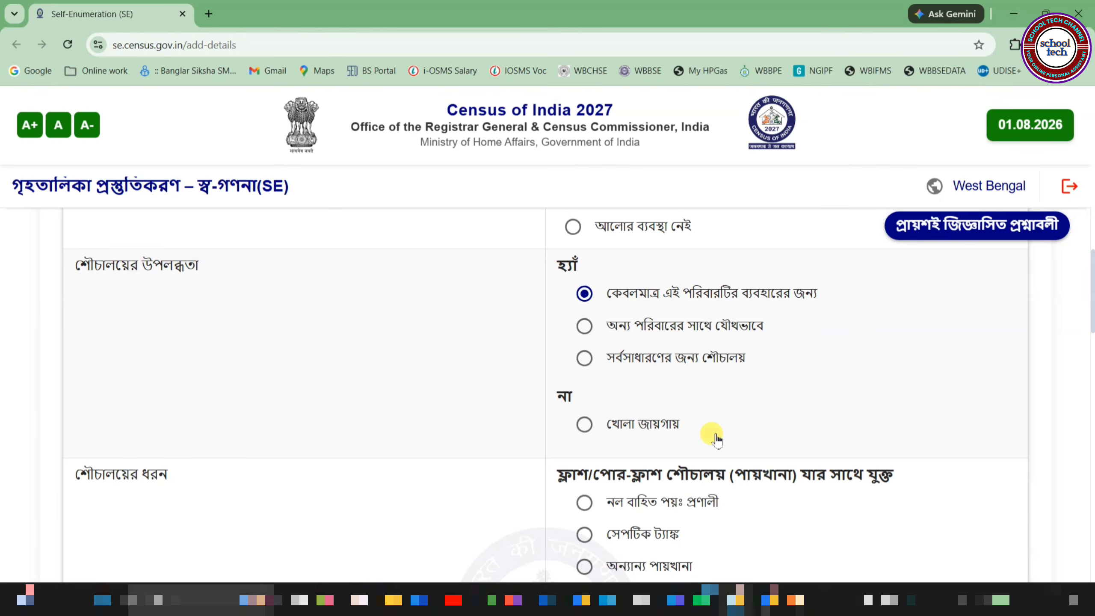
# Step: Select a septic-tank toilet, covered drain (ঢাকা নর্দমা) for waste water, and an in-house bathroom
pyautogui.scroll(-5, 717, 439)
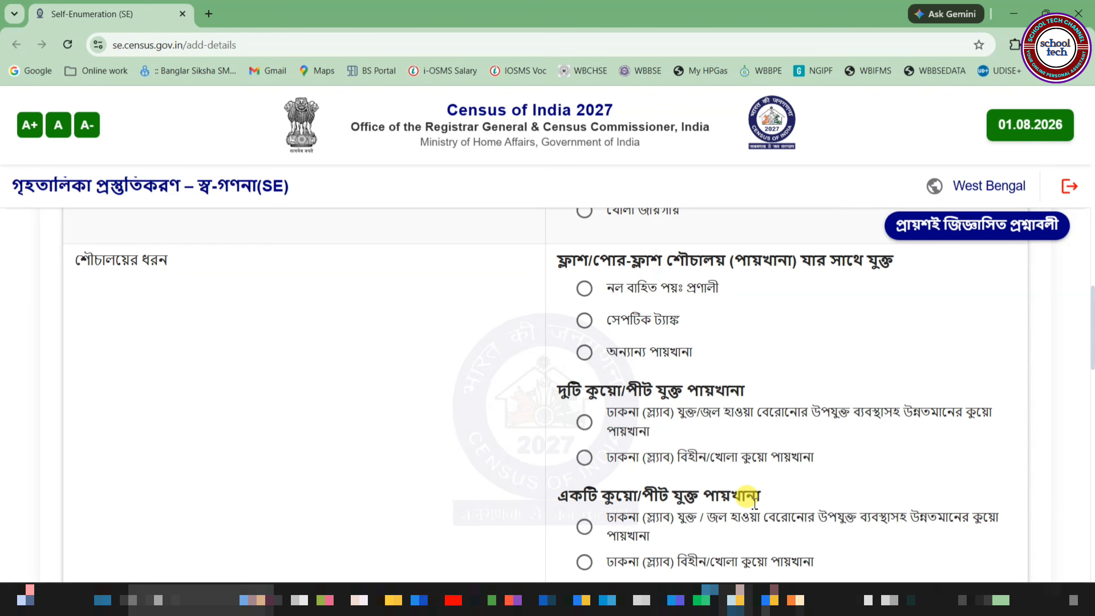
pyautogui.click(587, 321)
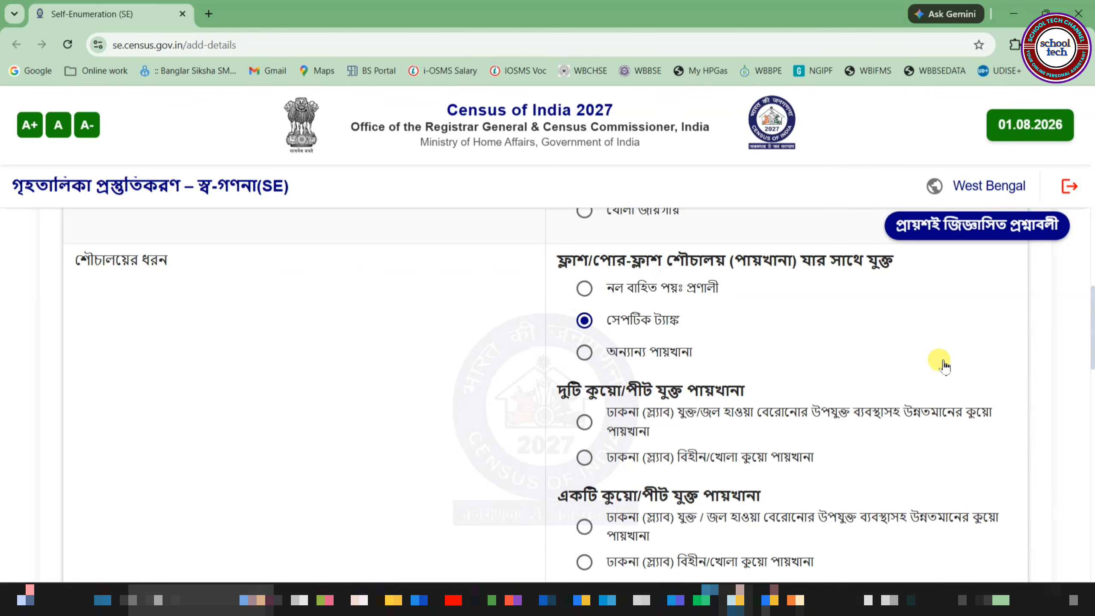
pyautogui.scroll(-5, 969, 365)
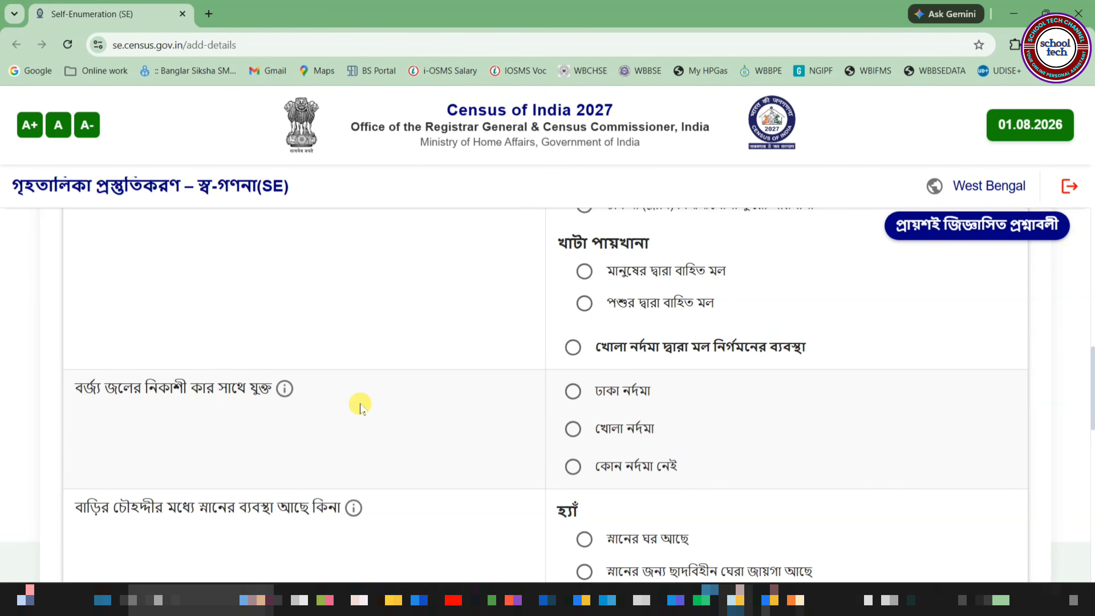
pyautogui.moveTo(286, 393)
pyautogui.click(573, 391)
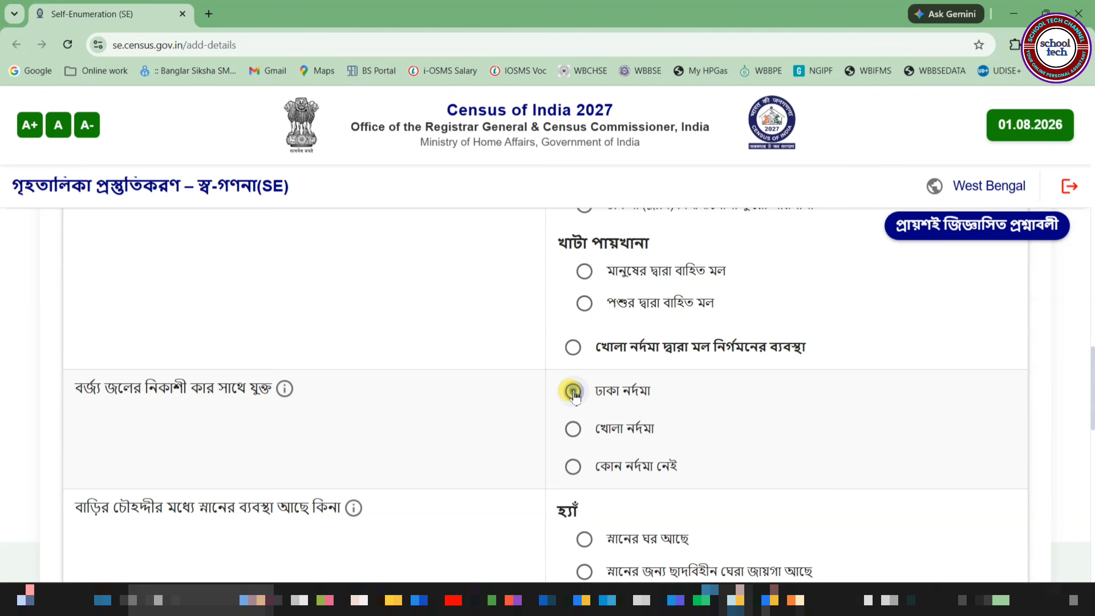
pyautogui.scroll(-5, 759, 399)
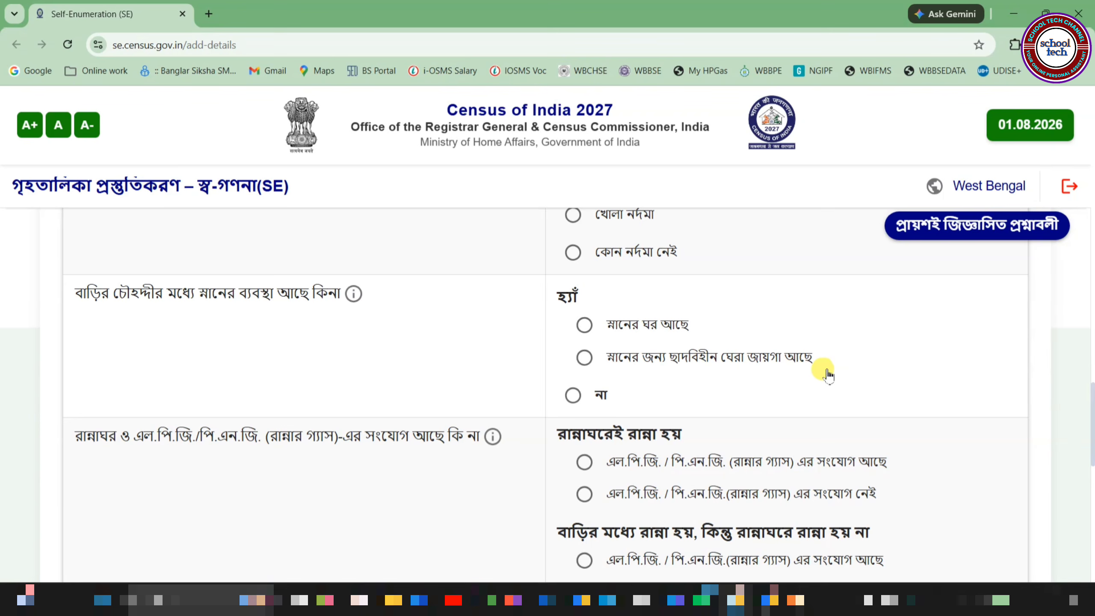
pyautogui.click(588, 327)
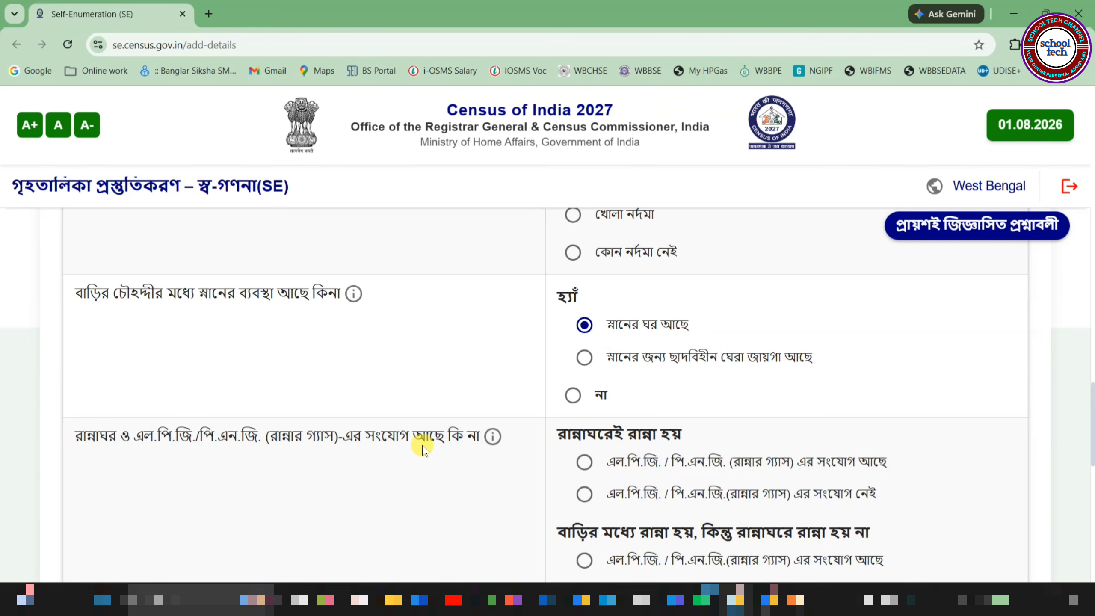
pyautogui.moveTo(489, 442)
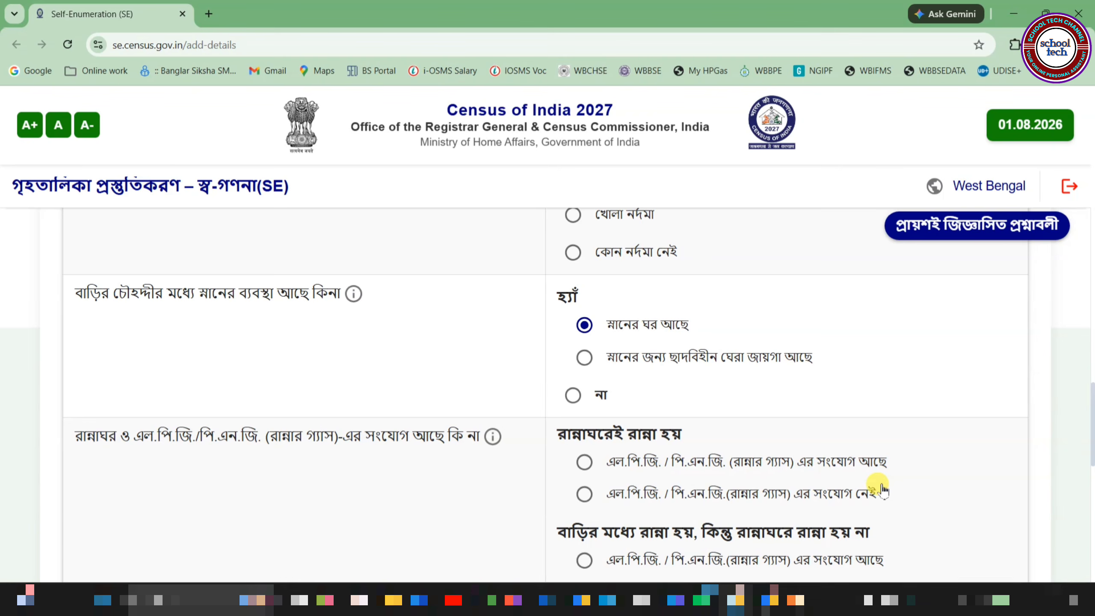
# Step: Record kitchen cooking with an LPG connection and LPG fuel, then save and confirm
pyautogui.click(588, 465)
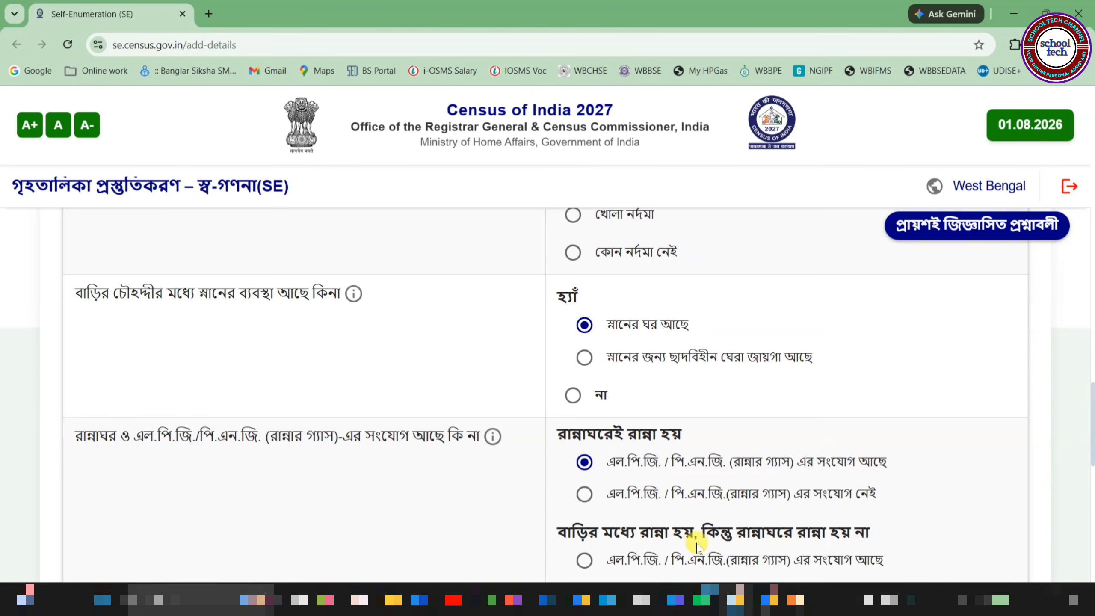
pyautogui.scroll(-3, 890, 544)
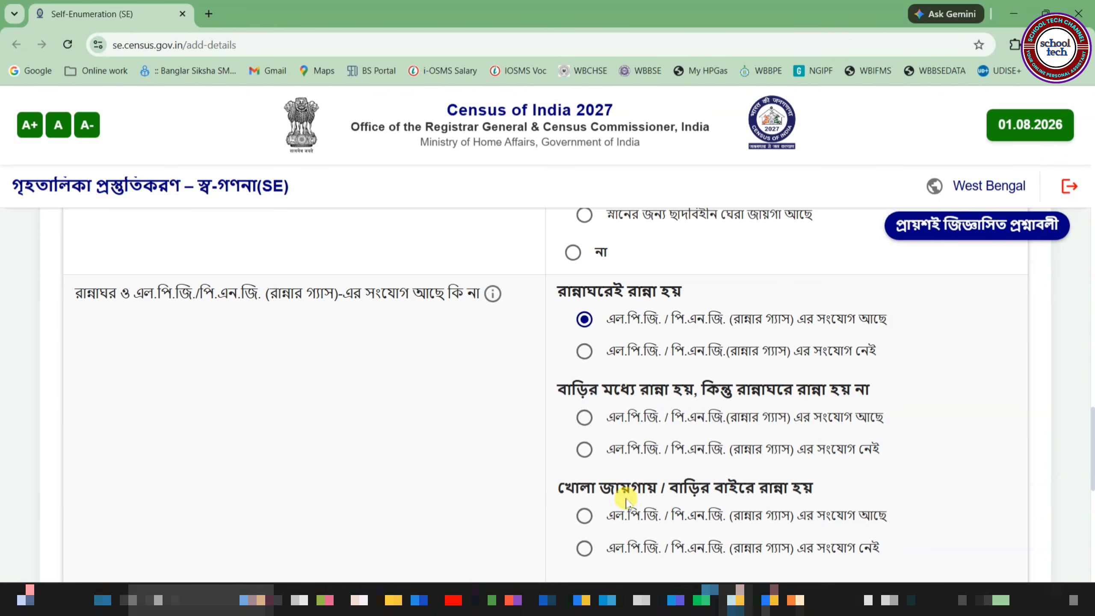
pyautogui.scroll(-2, 860, 496)
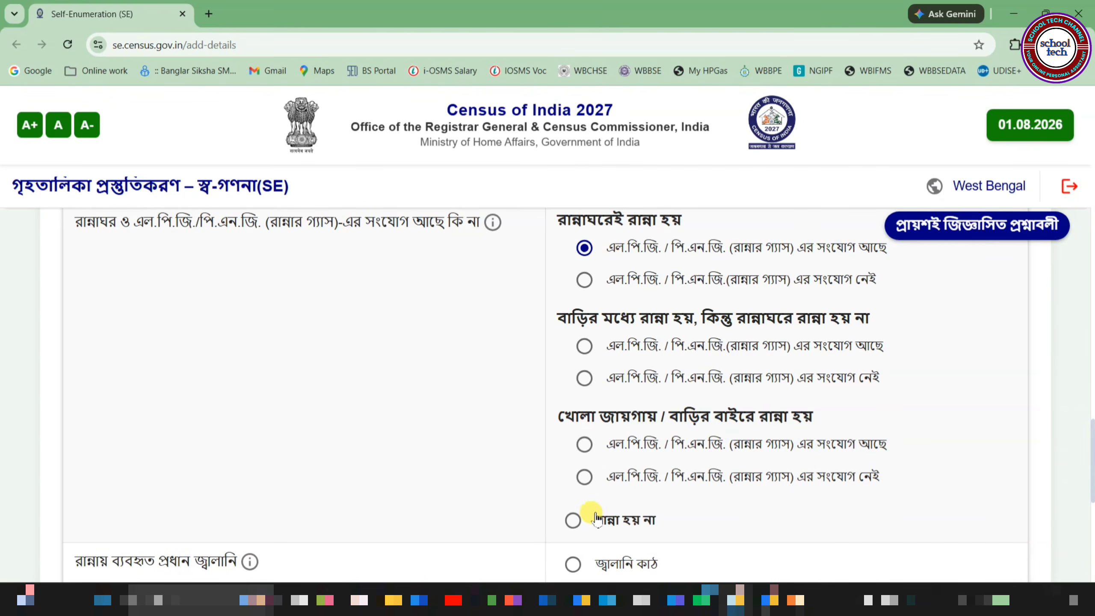
pyautogui.scroll(-2, 766, 521)
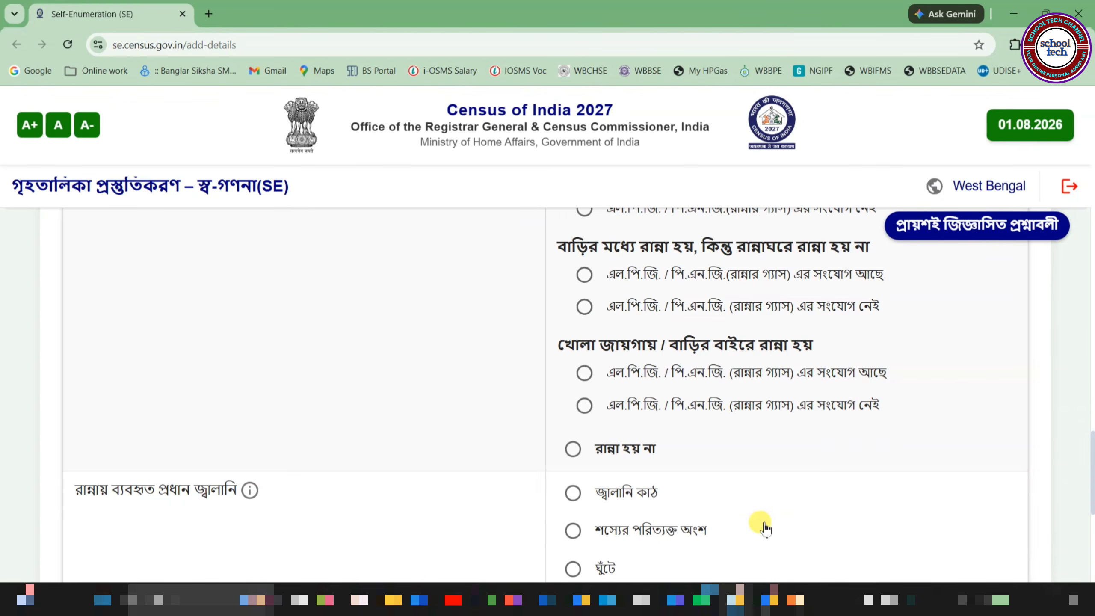
pyautogui.scroll(-4, 763, 524)
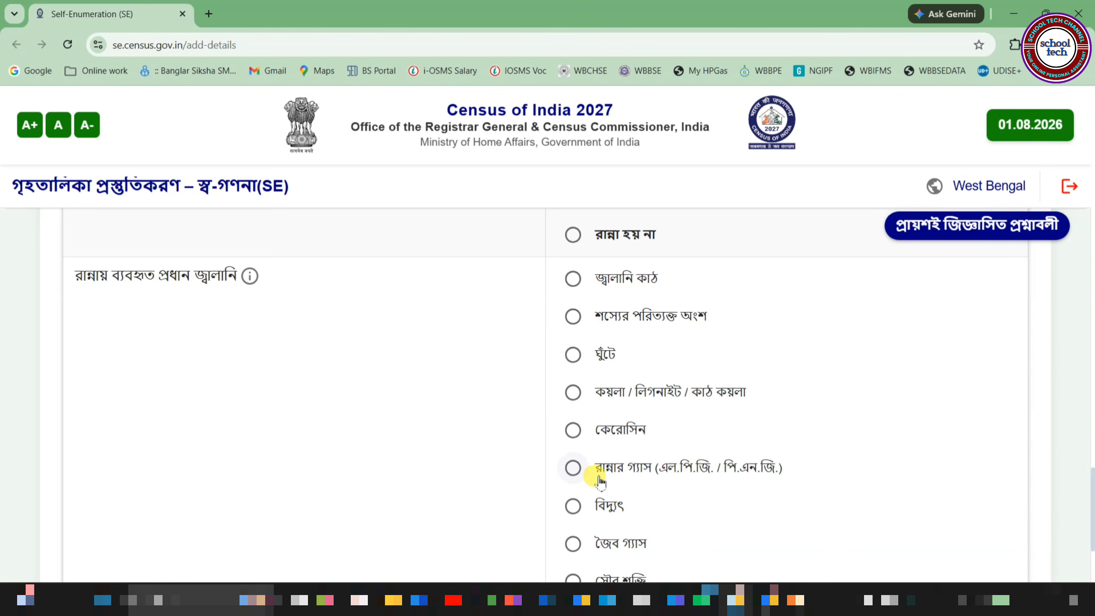
pyautogui.click(575, 474)
pyautogui.scroll(-4, 636, 450)
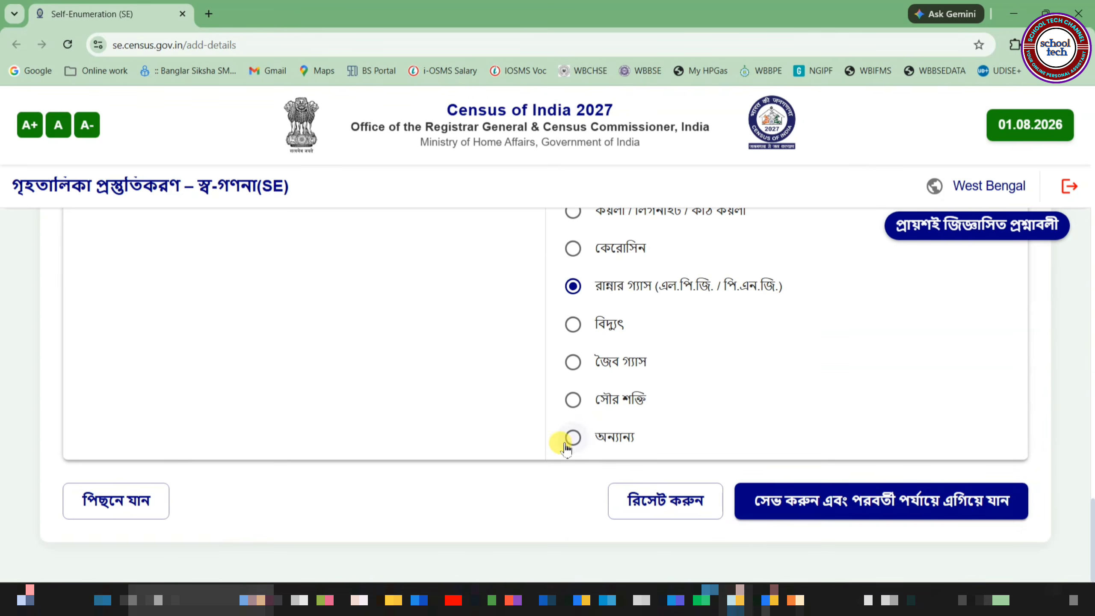
pyautogui.click(823, 501)
pyautogui.click(680, 389)
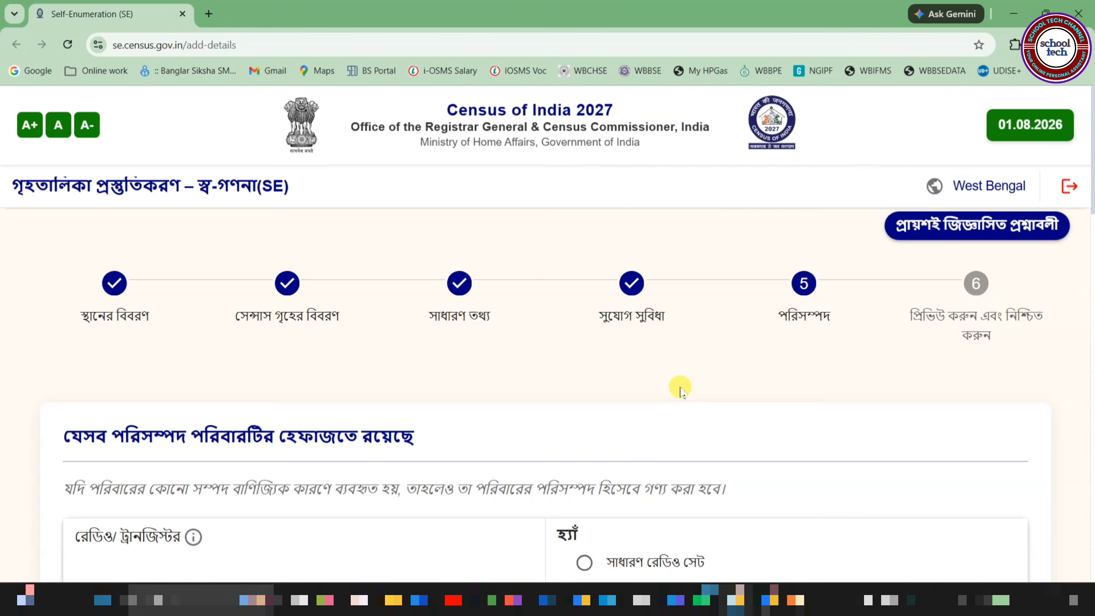
# Step: Answer the Radio/Transistor question with মোবাইলে / স্মার্টফোনে
pyautogui.scroll(-5, 262, 416)
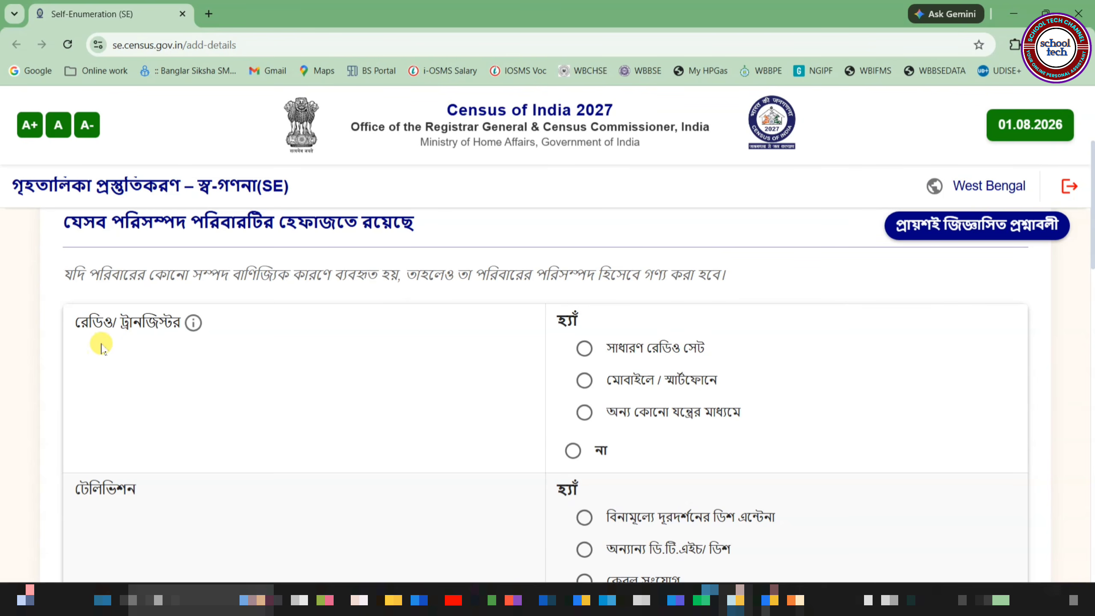
pyautogui.moveTo(196, 325)
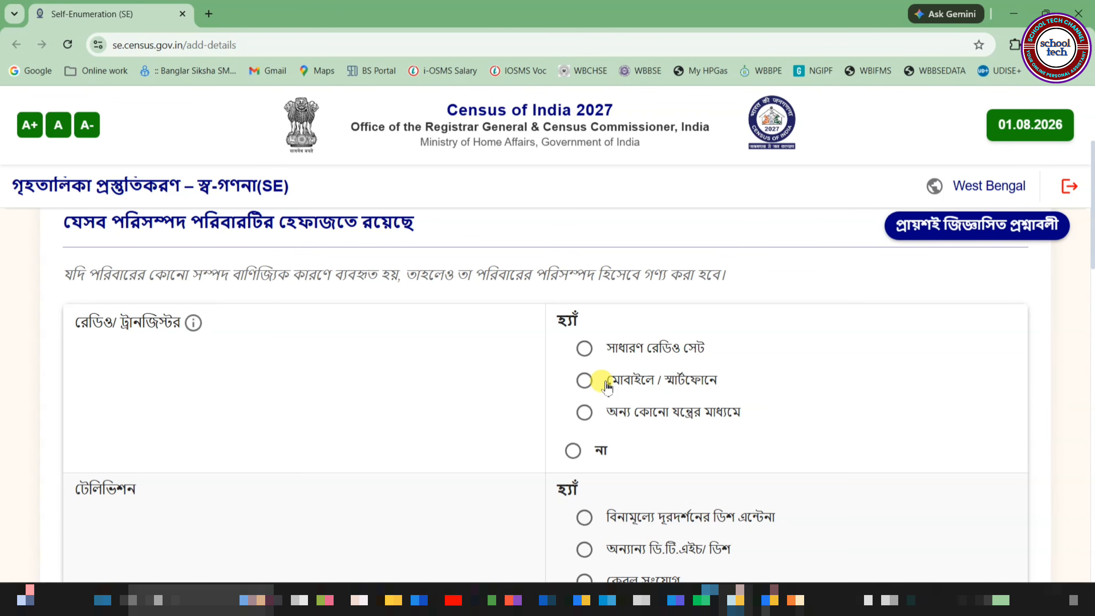
pyautogui.click(585, 380)
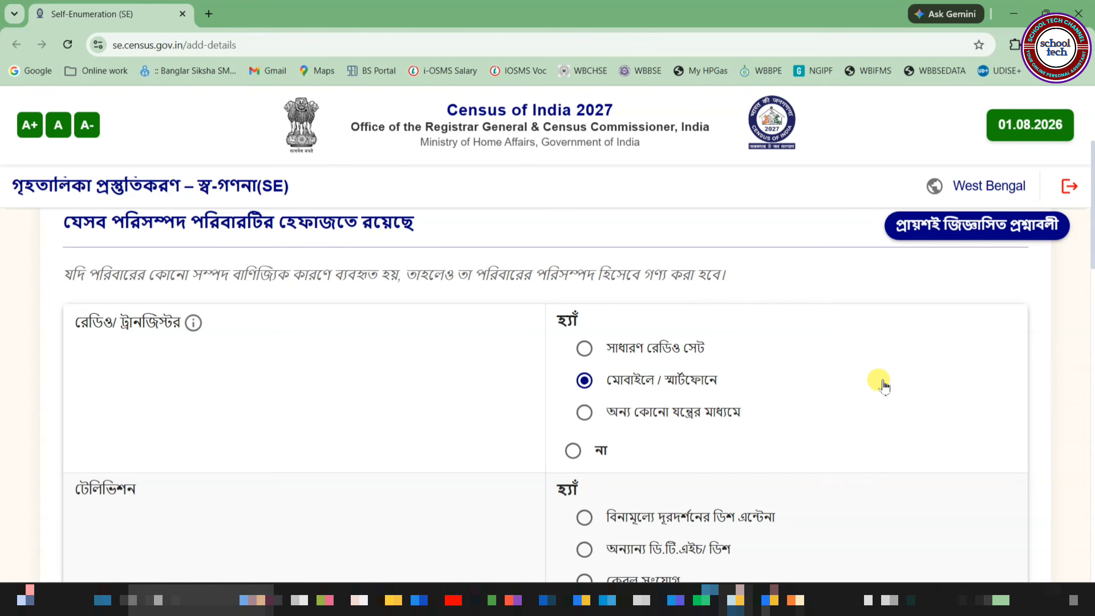
pyautogui.scroll(-3, 879, 384)
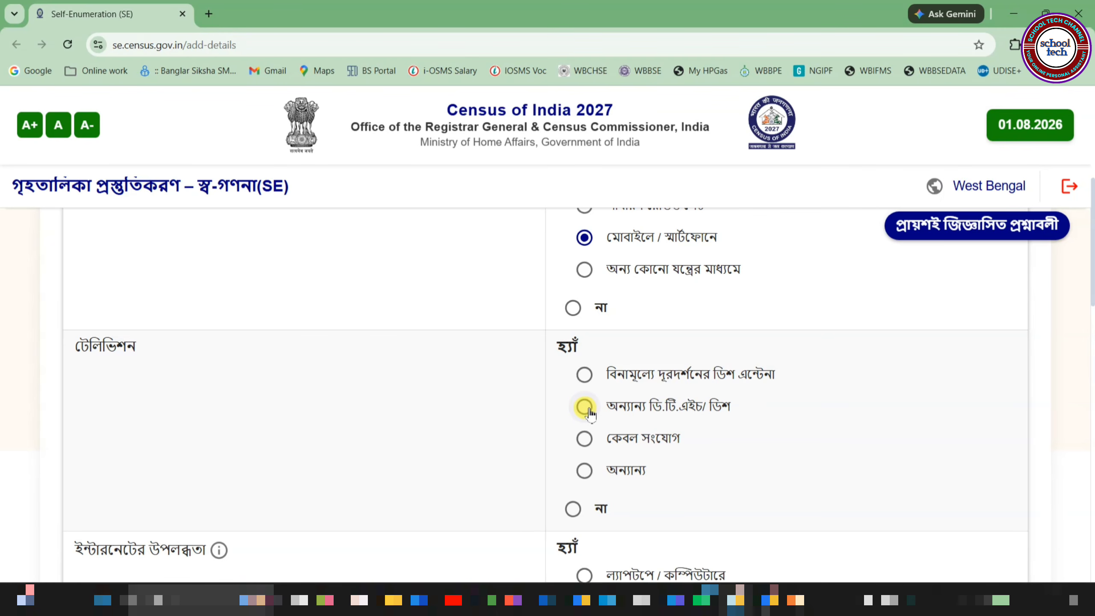
pyautogui.scroll(-5, 100, 278)
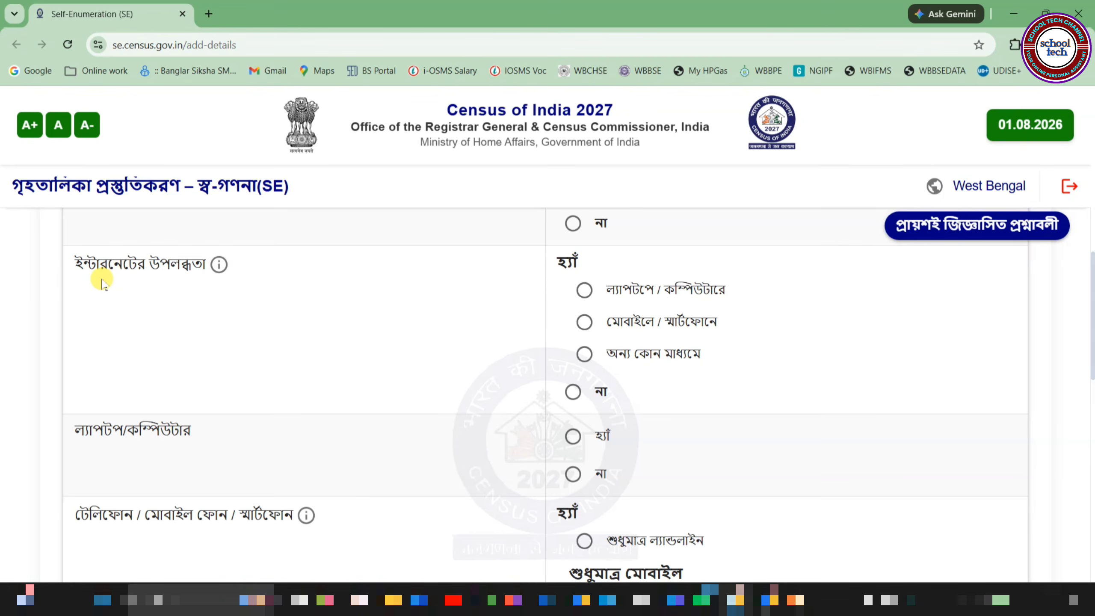
# Step: Record internet via mobile, a laptop/computer owned, and a smartphone-only phone (স্মার্টফোন)
pyautogui.moveTo(220, 266)
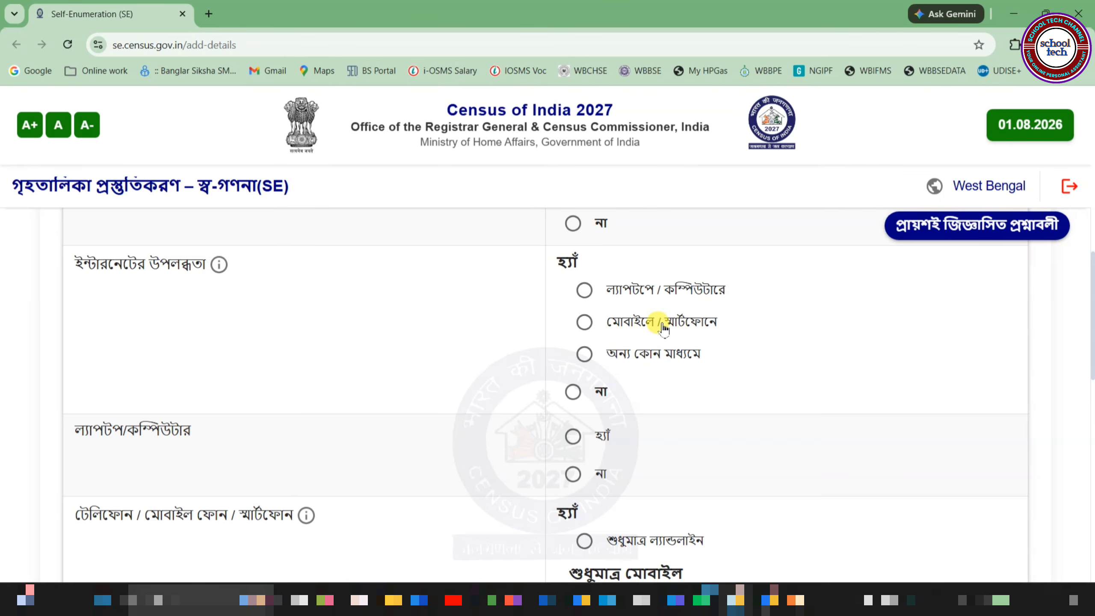
pyautogui.click(585, 323)
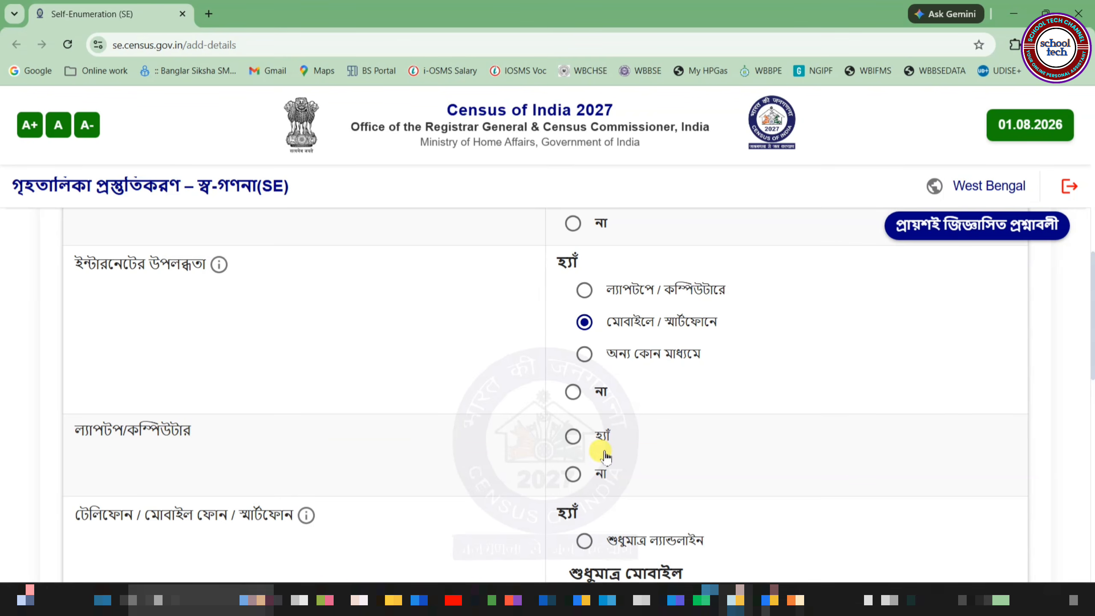
pyautogui.click(574, 439)
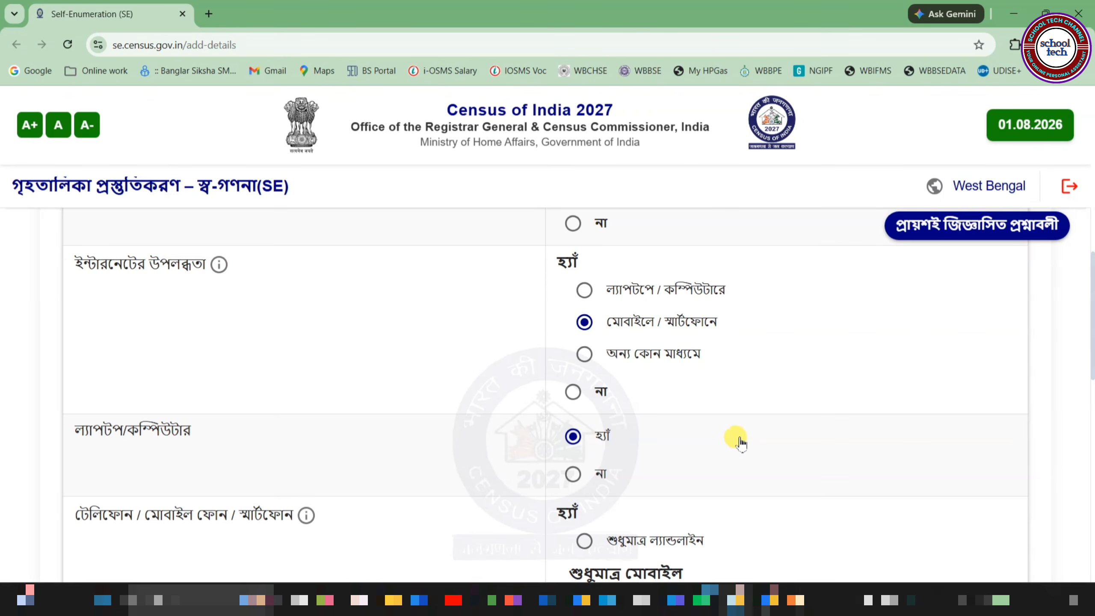
pyautogui.scroll(-5, 735, 442)
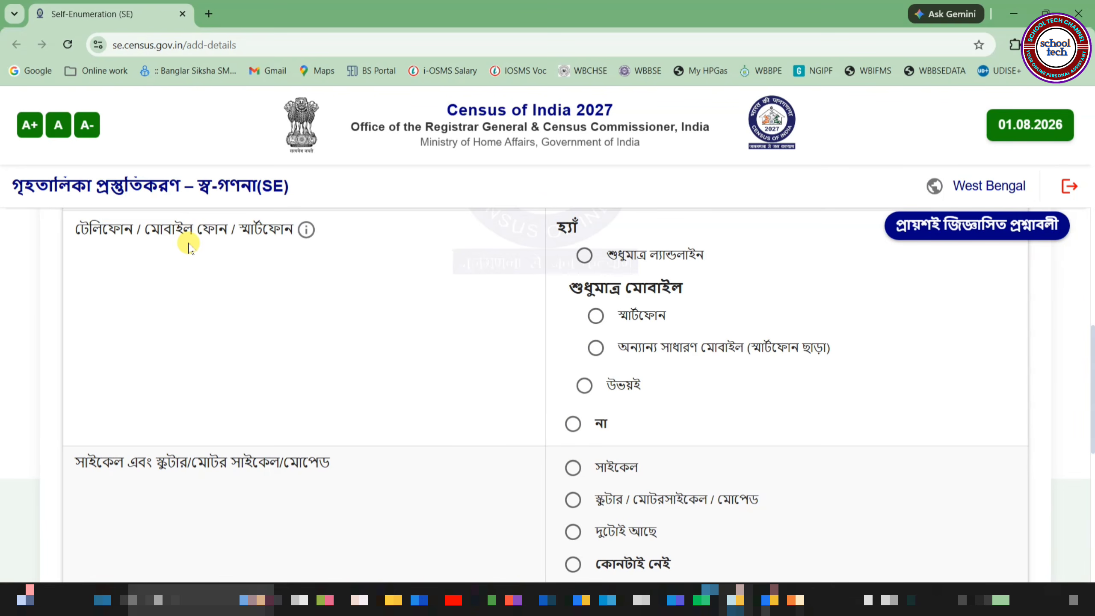
pyautogui.moveTo(309, 239)
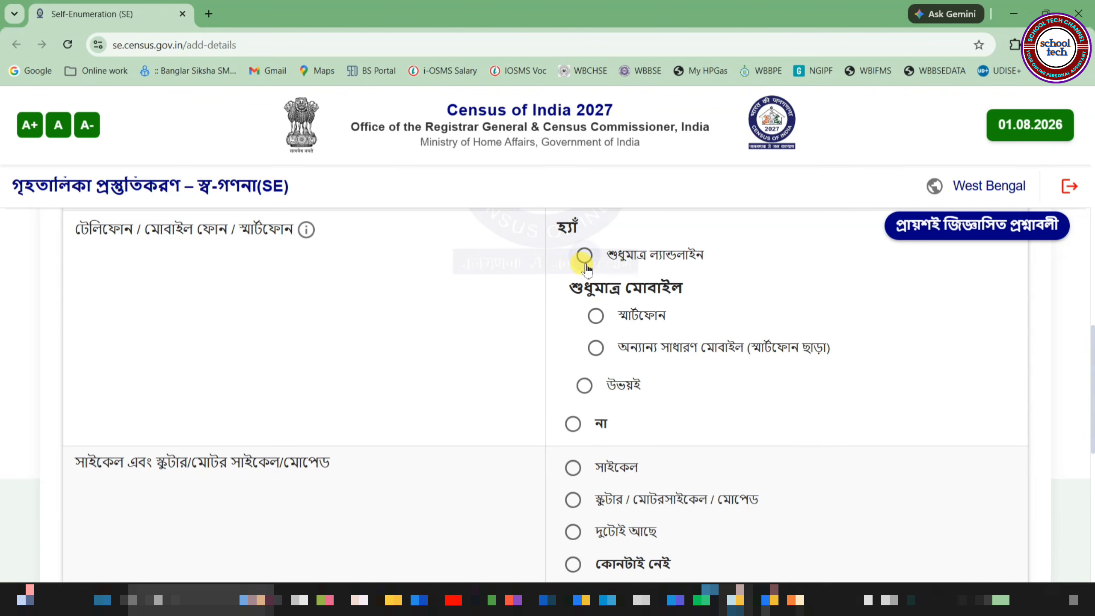
pyautogui.click(620, 323)
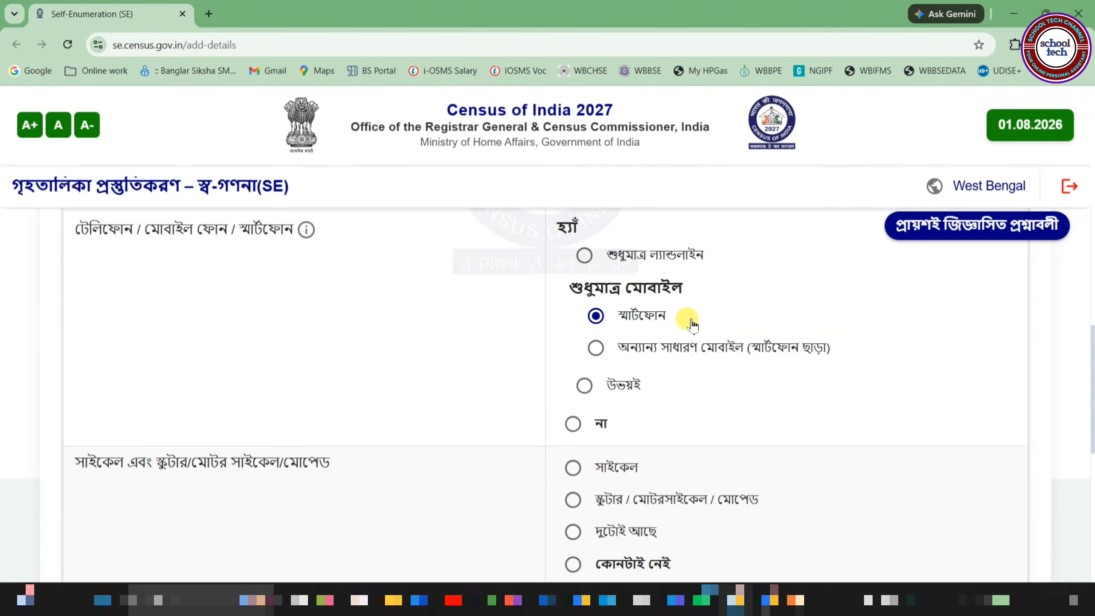
# Step: Record both cycle and scooter (দুটোই আছে), a car/jeep/van, and rice products (ধানজাত দ্রব্য)
pyautogui.scroll(-5, 763, 384)
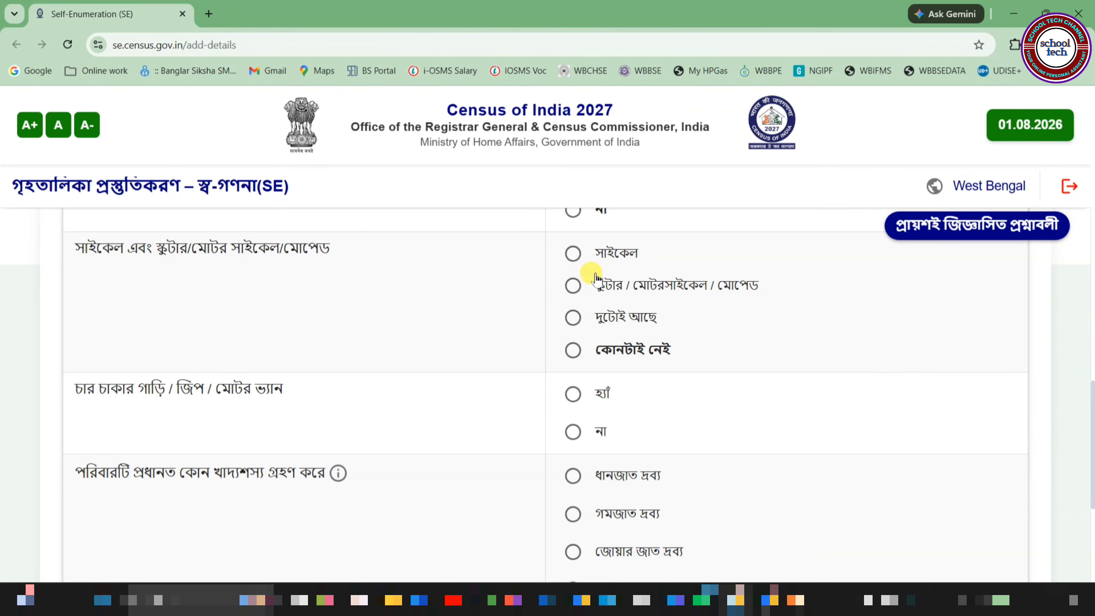
pyautogui.click(577, 318)
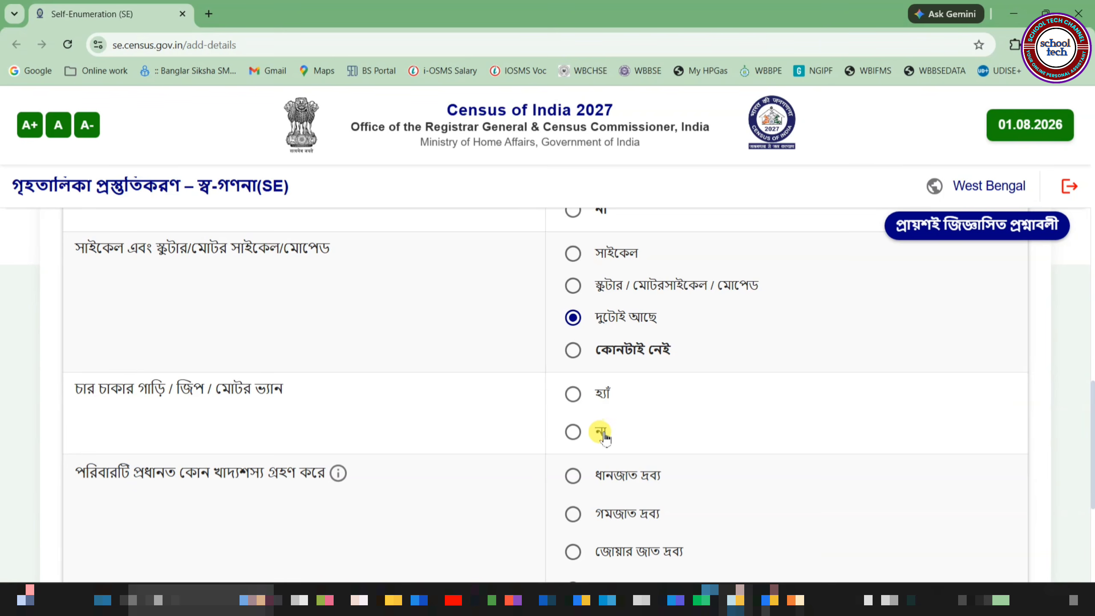
pyautogui.click(574, 396)
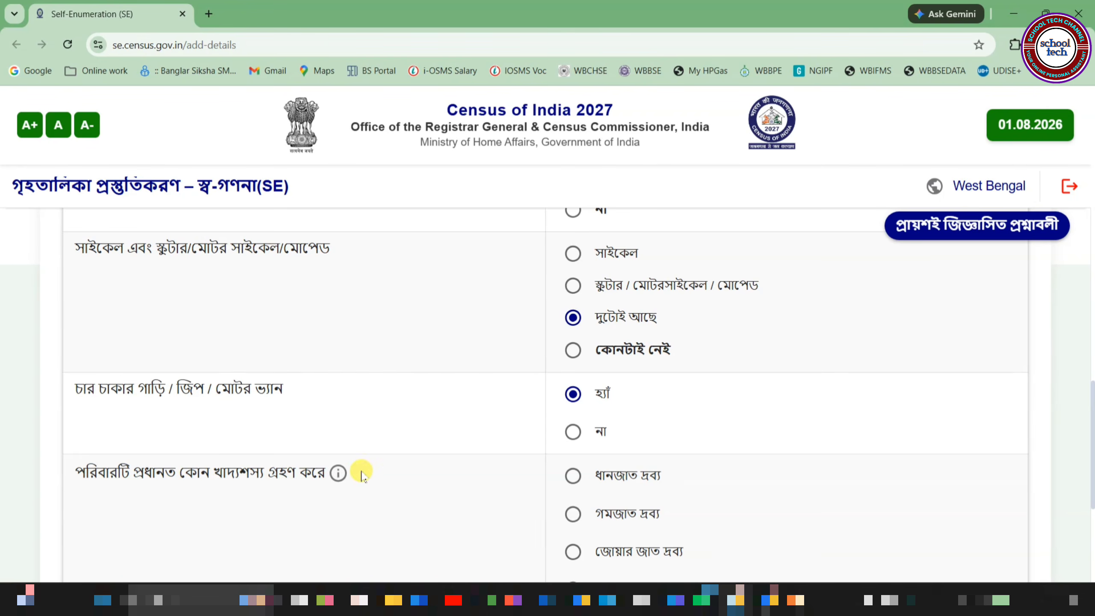
pyautogui.moveTo(338, 473)
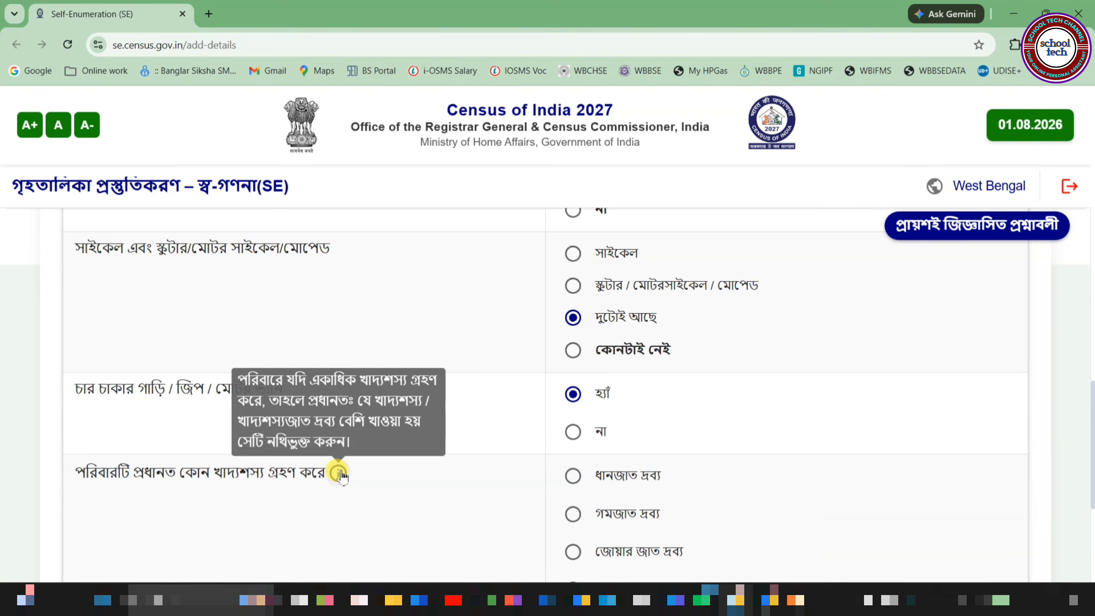
pyautogui.click(573, 476)
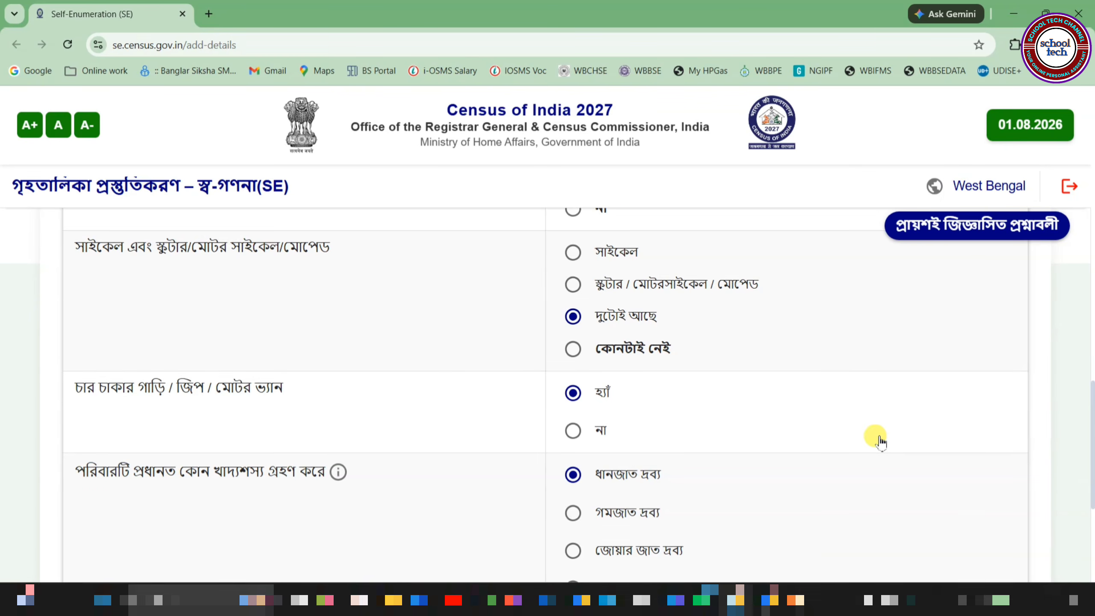
pyautogui.scroll(-5, 875, 437)
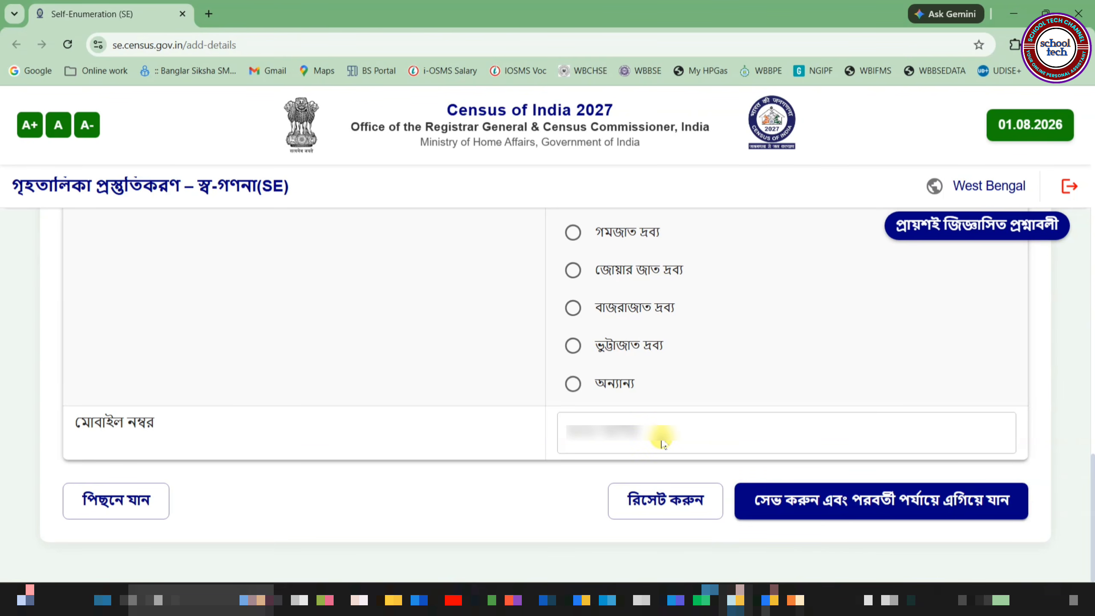
# Step: Save the assets answers, confirm with হ্যাঁ, and scroll through the preview summary
pyautogui.click(846, 505)
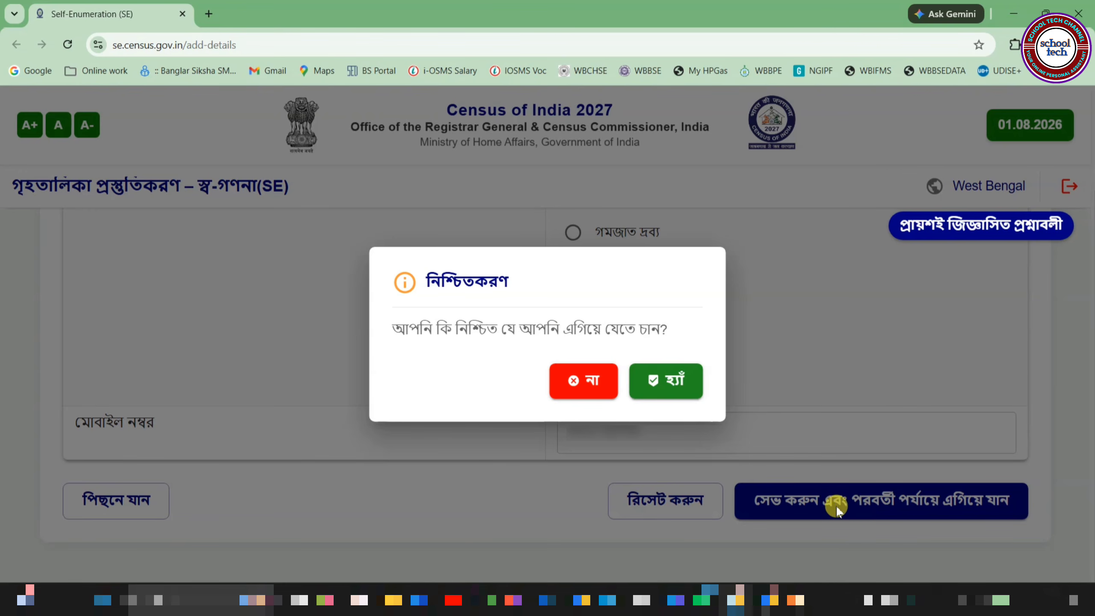
pyautogui.click(675, 380)
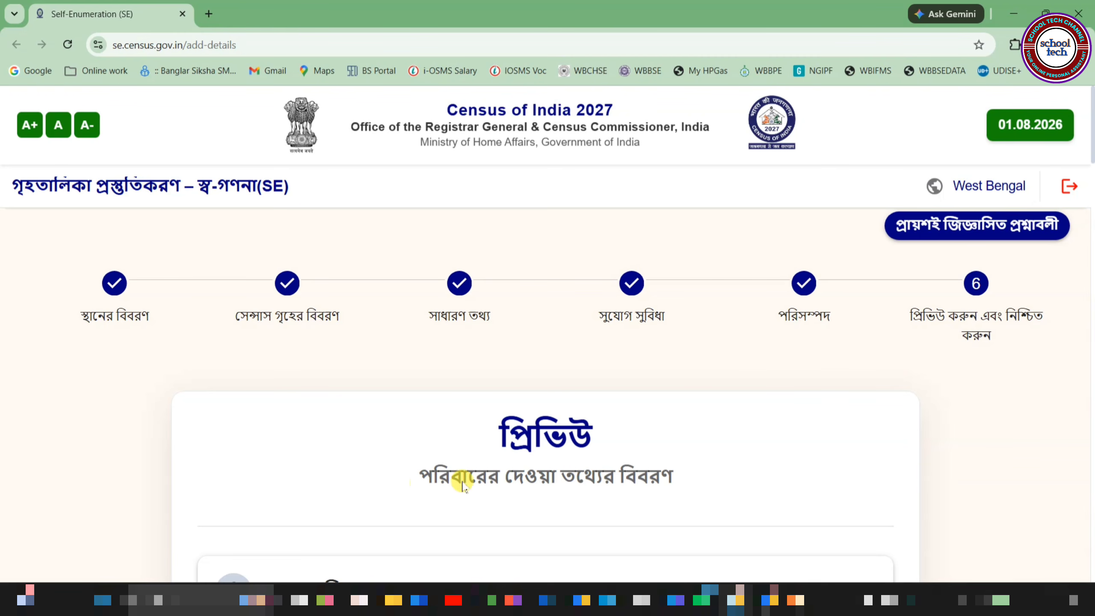
pyautogui.scroll(-10, 707, 483)
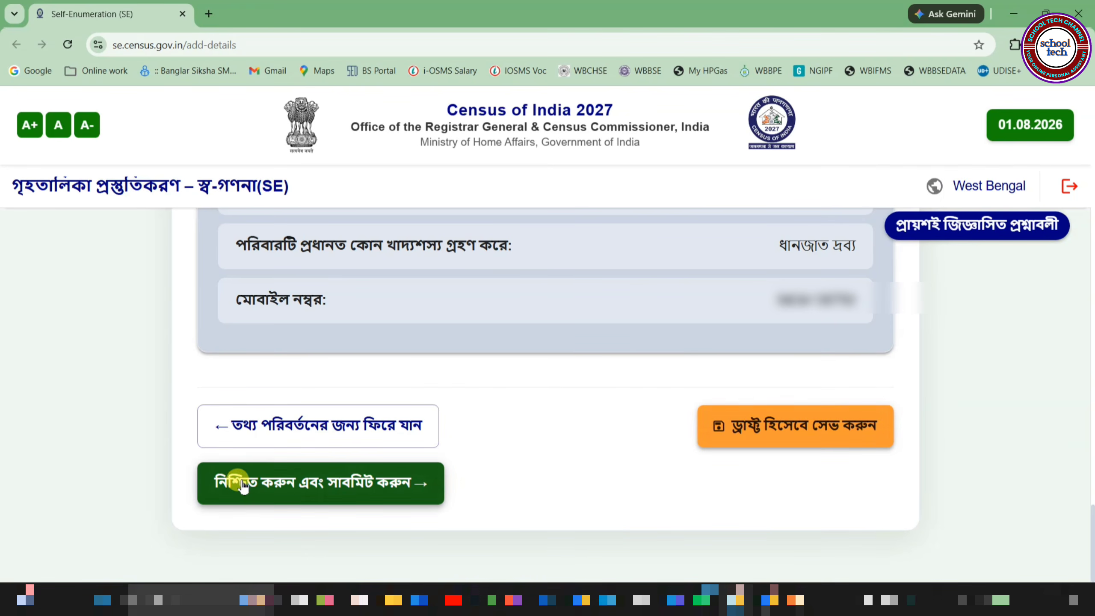
# Step: Decline final submission with না, save the form as a draft, and dismiss the message
pyautogui.click(383, 485)
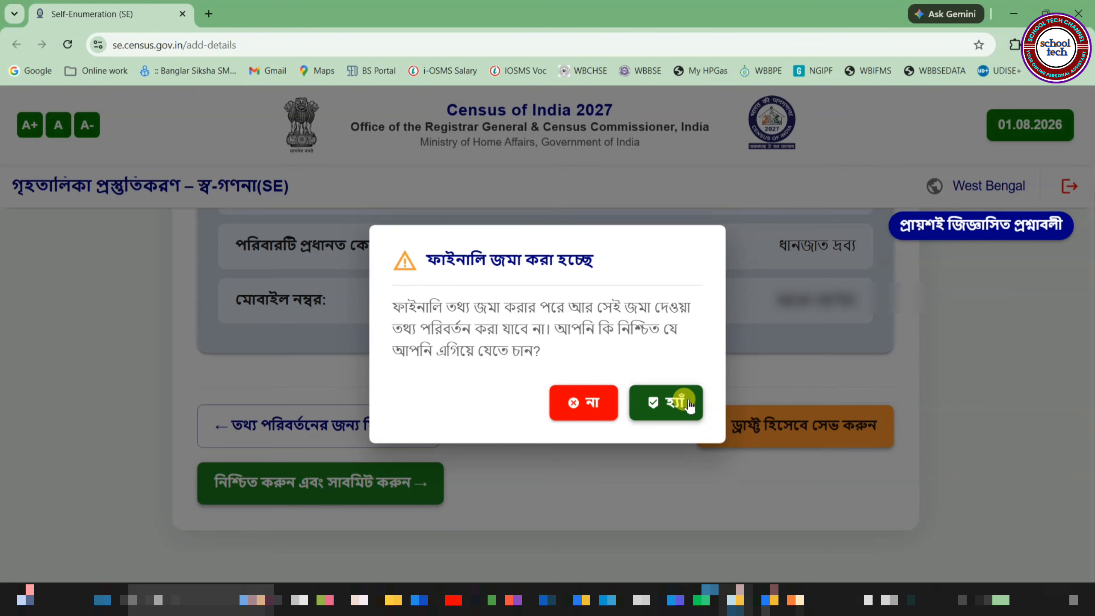
pyautogui.click(589, 405)
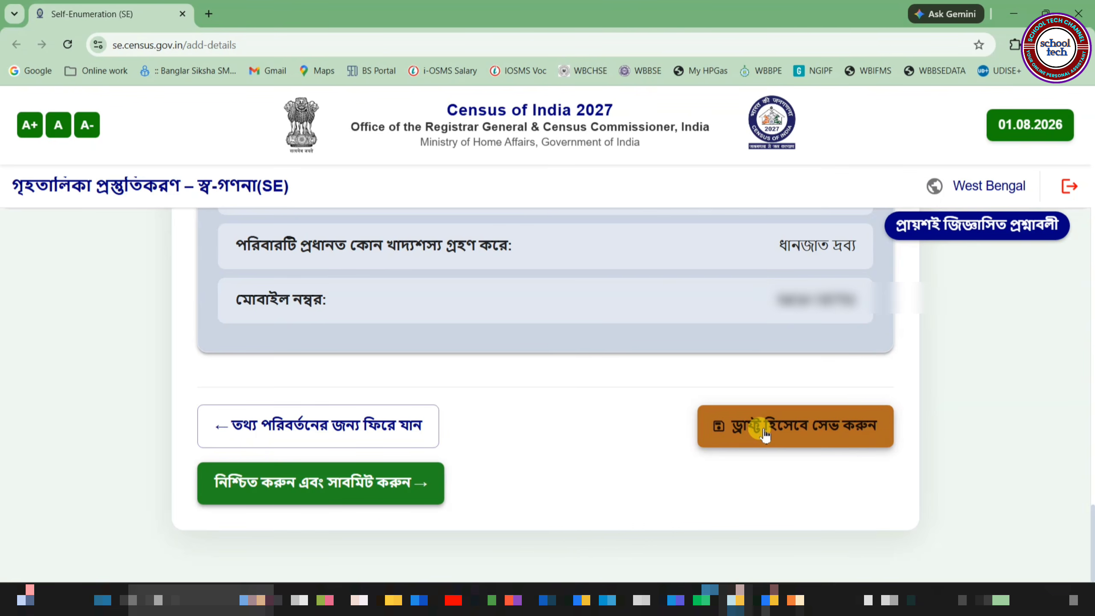
pyautogui.click(795, 426)
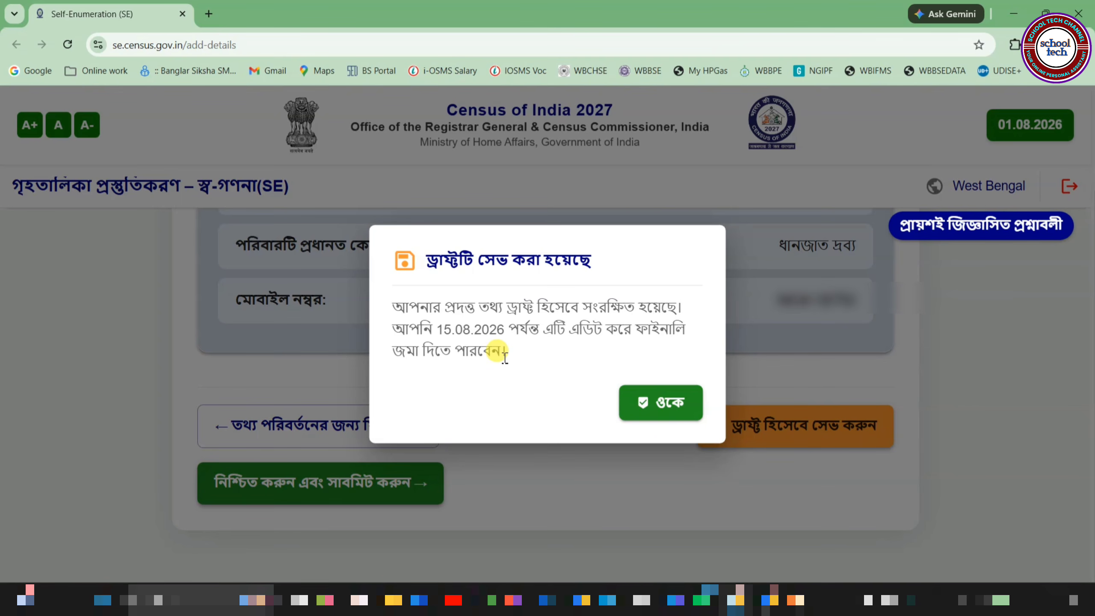
pyautogui.click(658, 399)
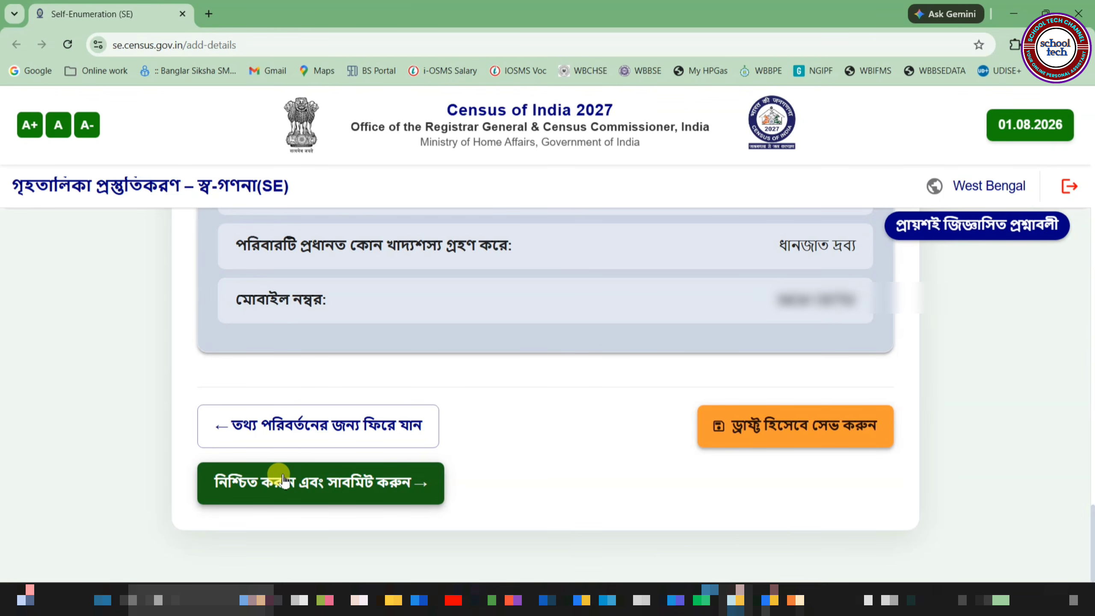
# Step: Log out of the portal, confirm with হ্যাঁ, and choose West Bengal as the state
pyautogui.click(1069, 187)
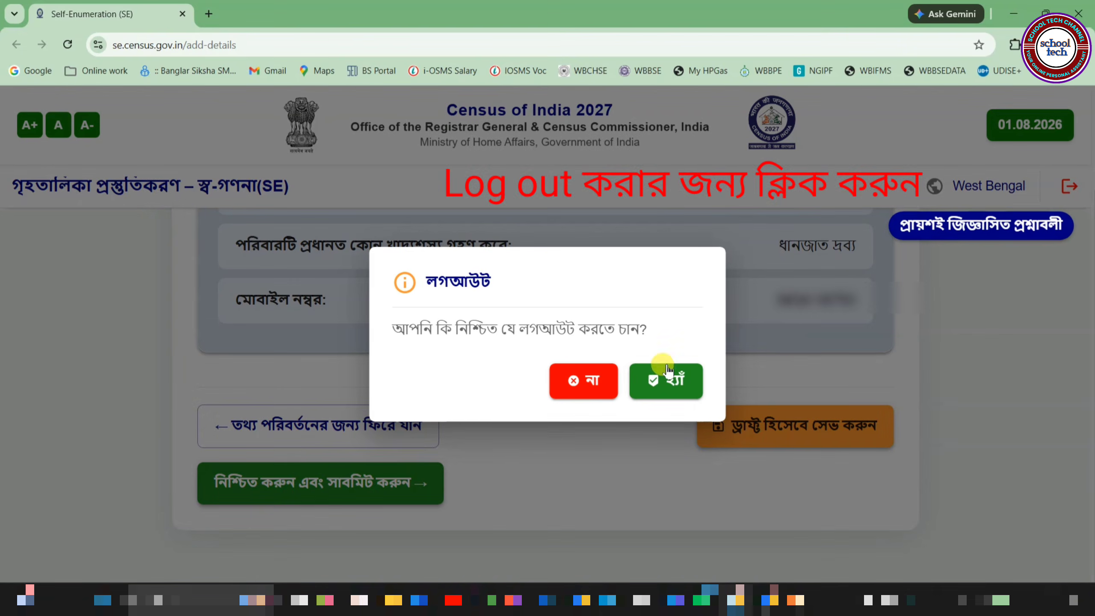
pyautogui.click(662, 380)
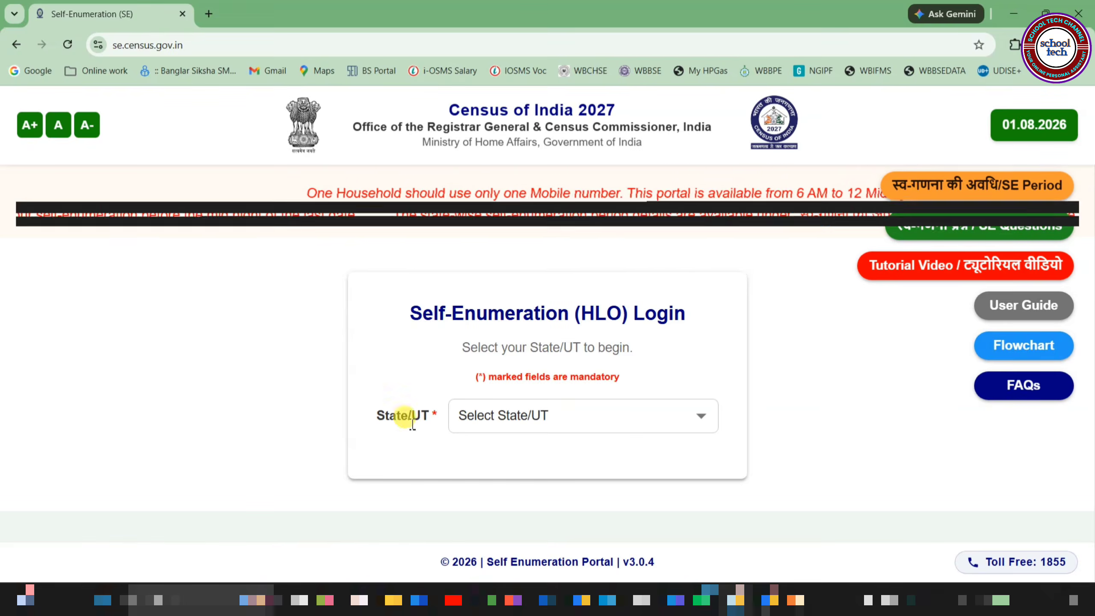
pyautogui.click(530, 425)
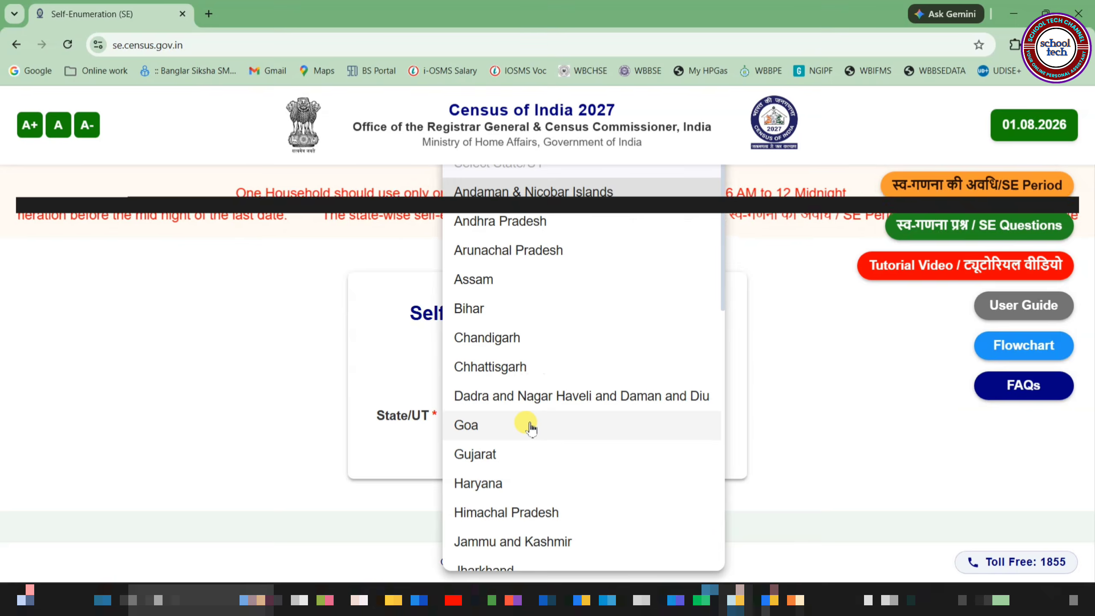
pyautogui.press('w')
pyautogui.press('Return')
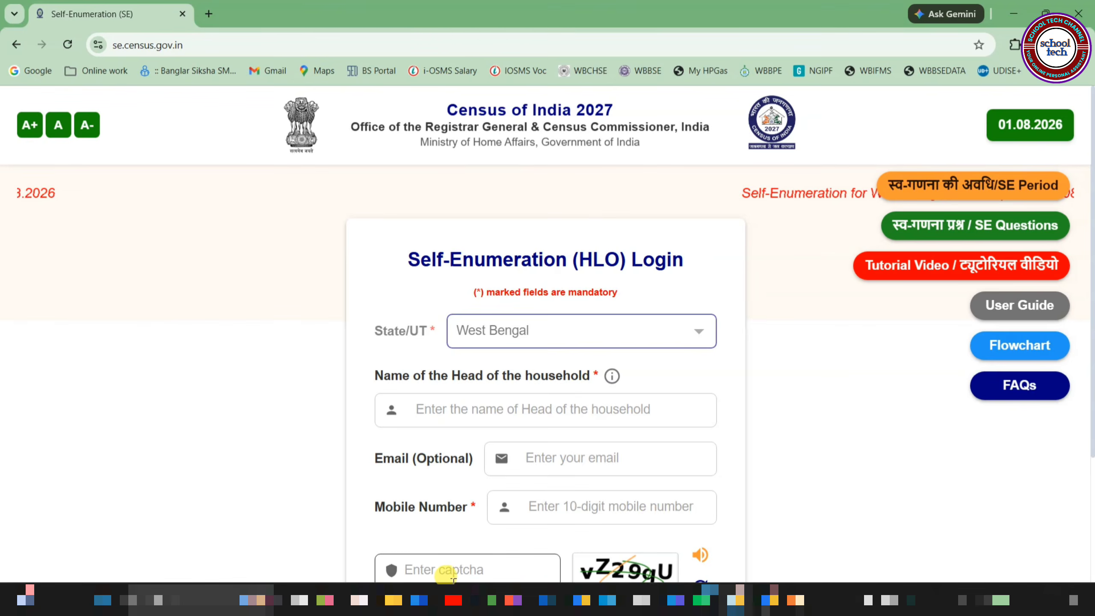
# Step: Enter the mobile number, request a one-time password, paste the six-digit OTP and verify it
pyautogui.click(565, 509)
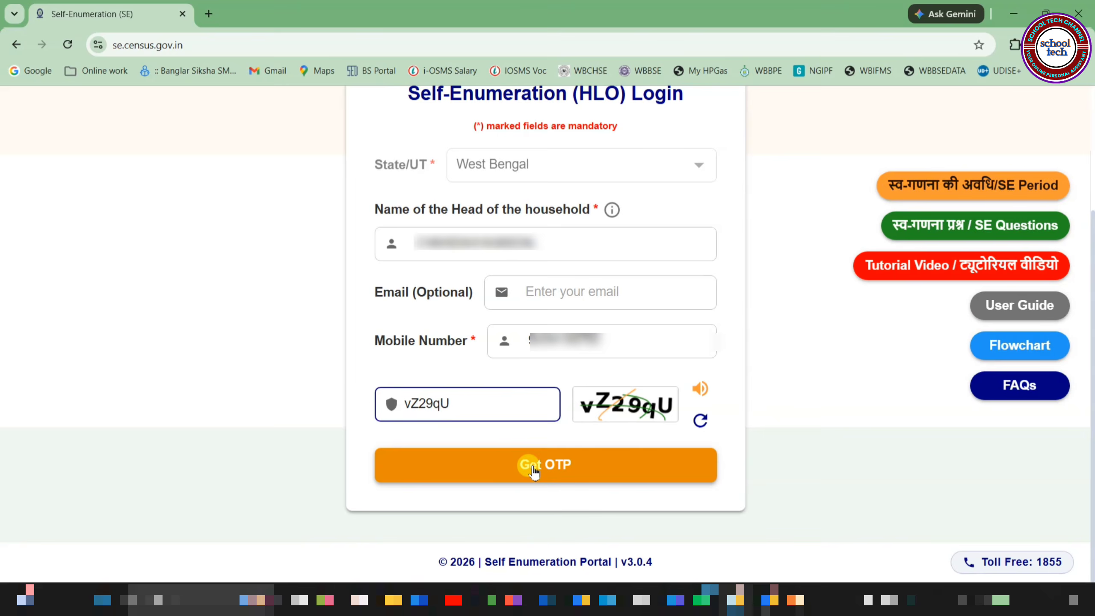
pyautogui.click(531, 466)
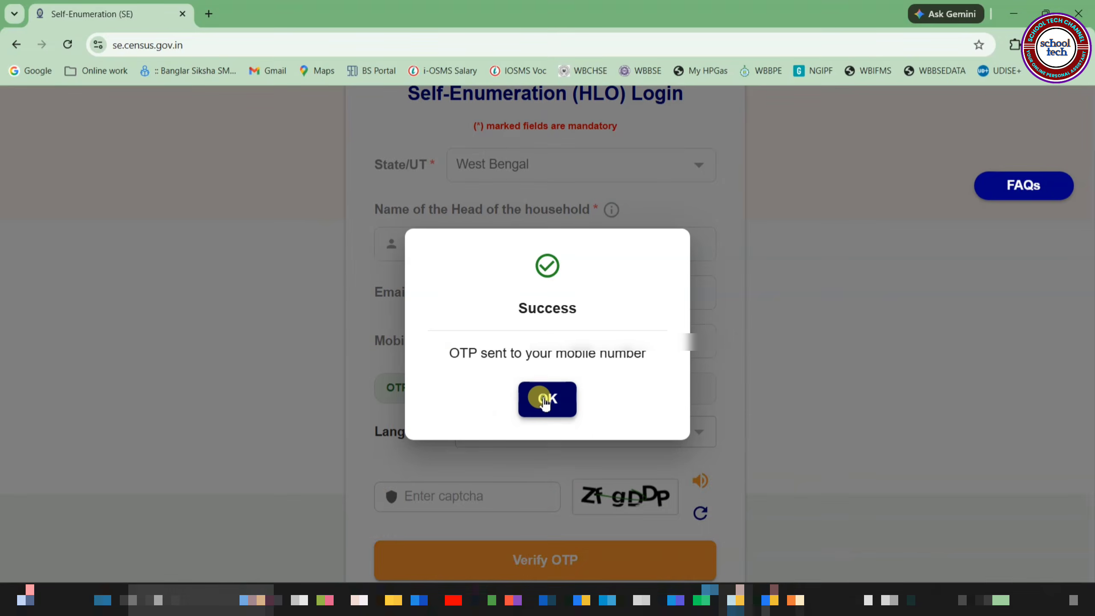
pyautogui.click(545, 400)
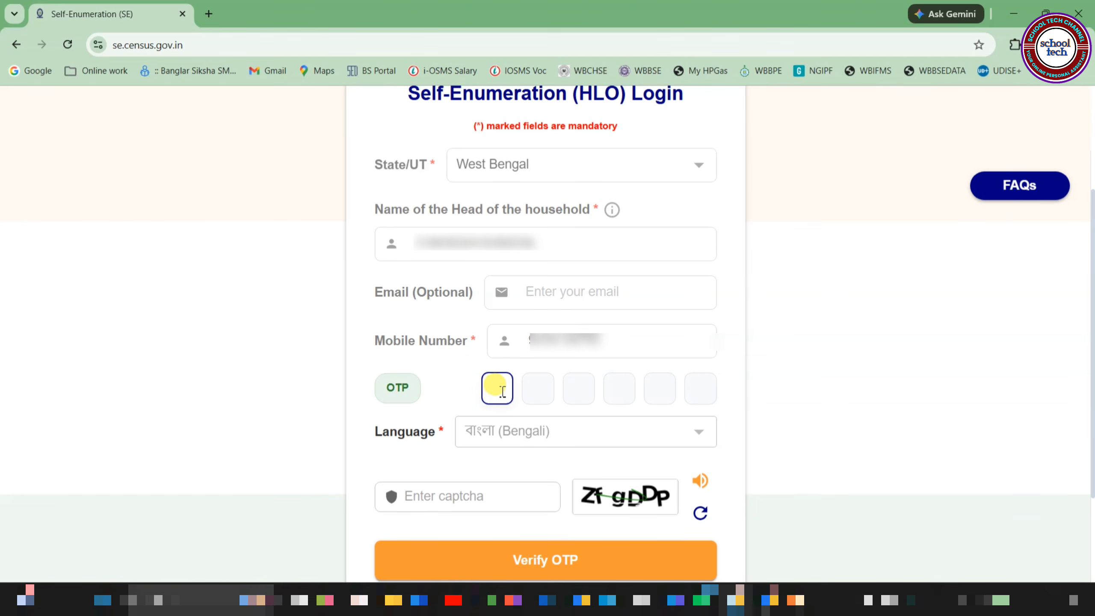
pyautogui.hotkey('ctrl', 'v')
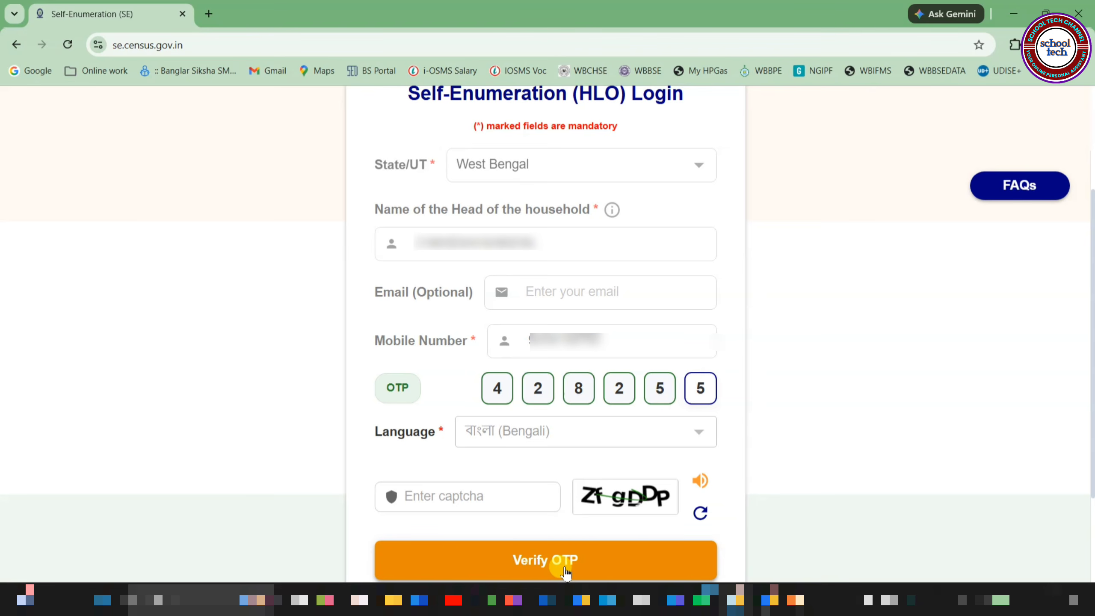
pyautogui.click(566, 569)
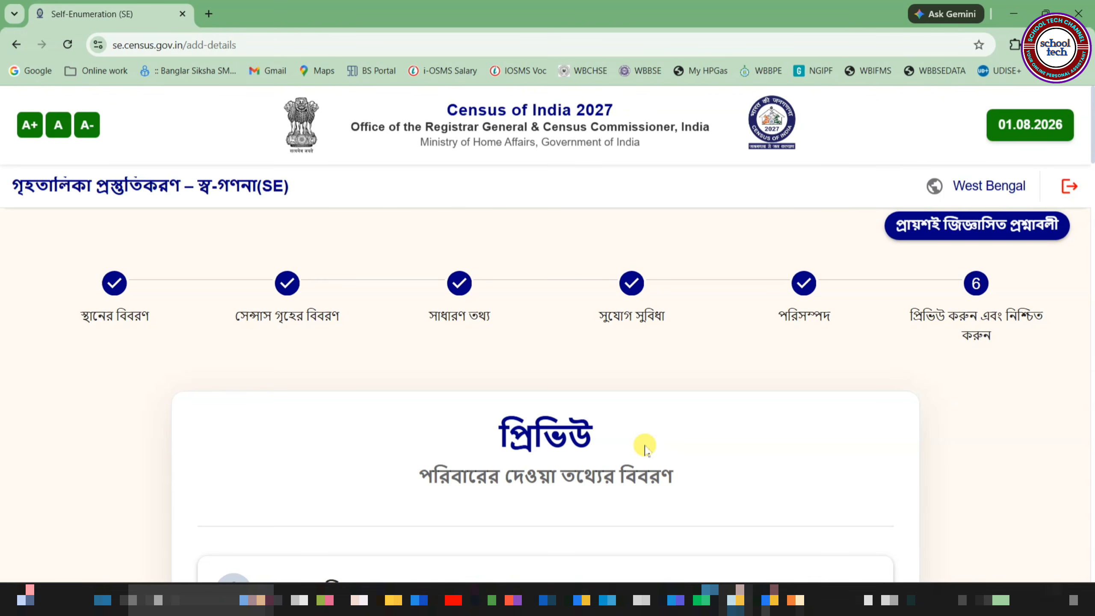
# Step: Submit the previewed household form with 'নিশ্চিত করুন এবং সাবমিট করুন' to get the self-enumeration ID
pyautogui.scroll(-15, 645, 449)
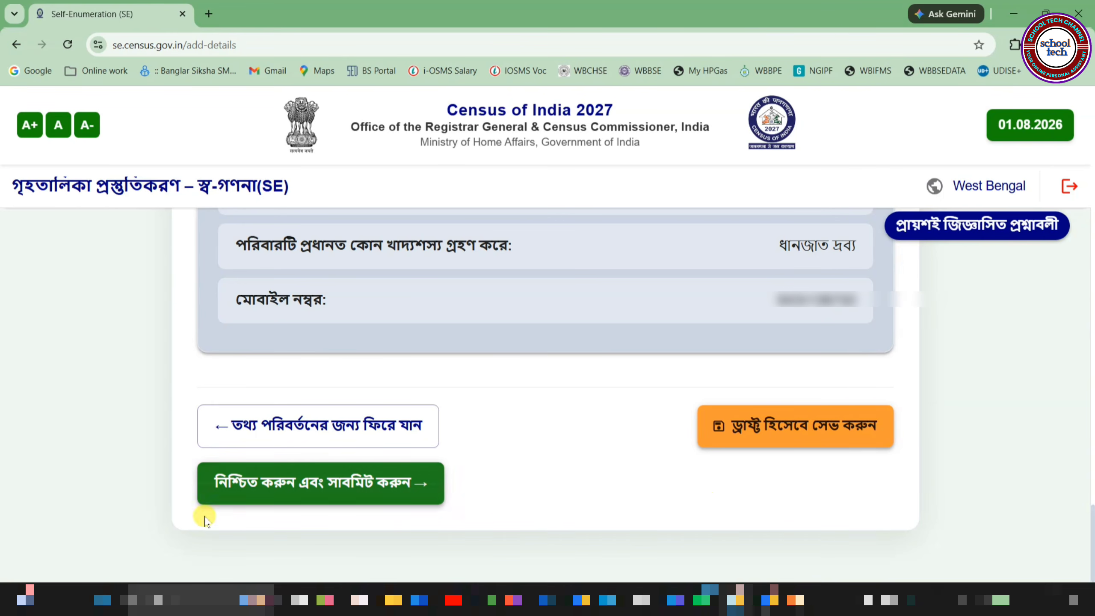
pyautogui.click(342, 486)
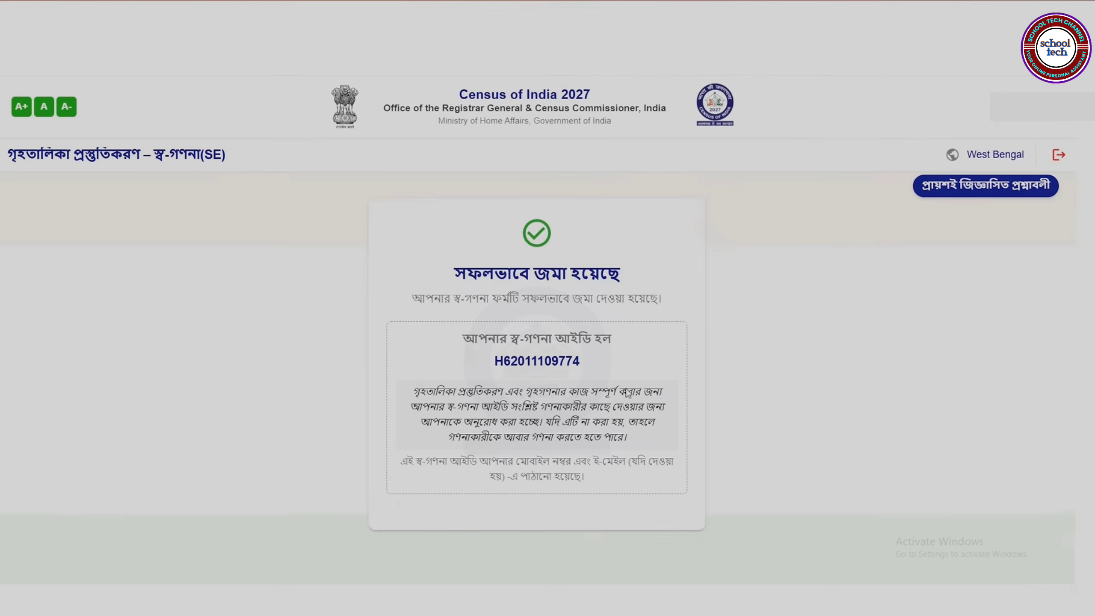